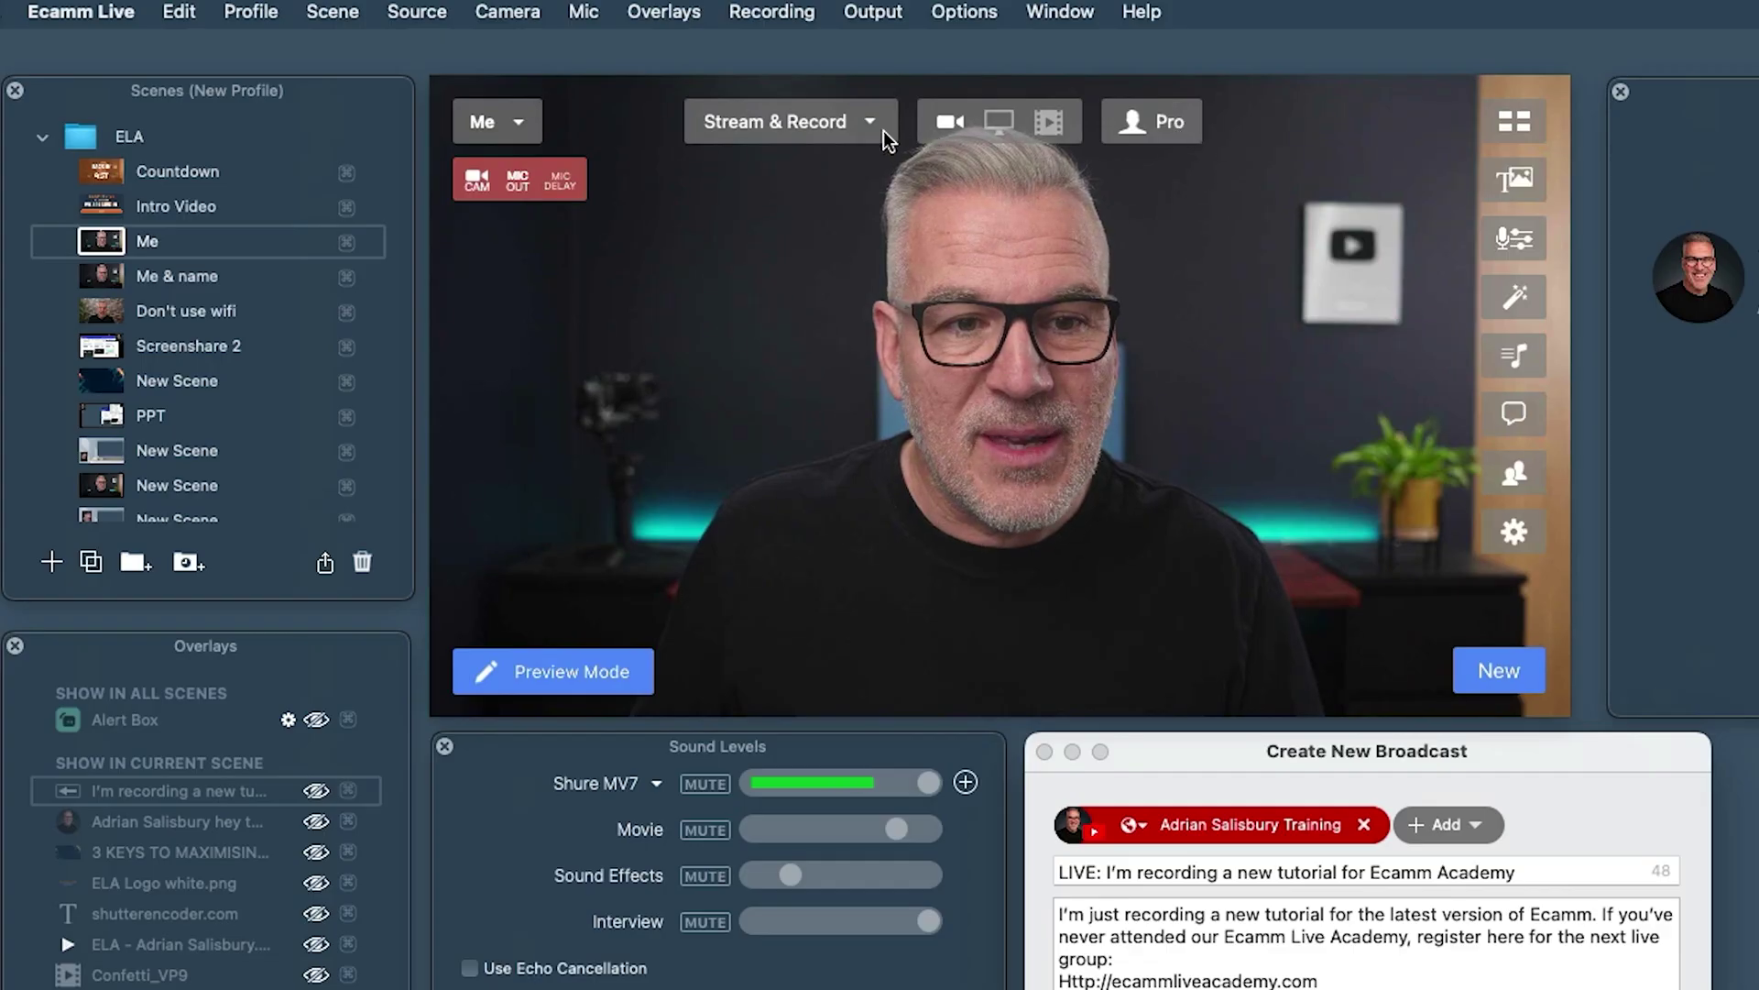
- Set the stream size to 4K (2160p)
left_click(965, 12)
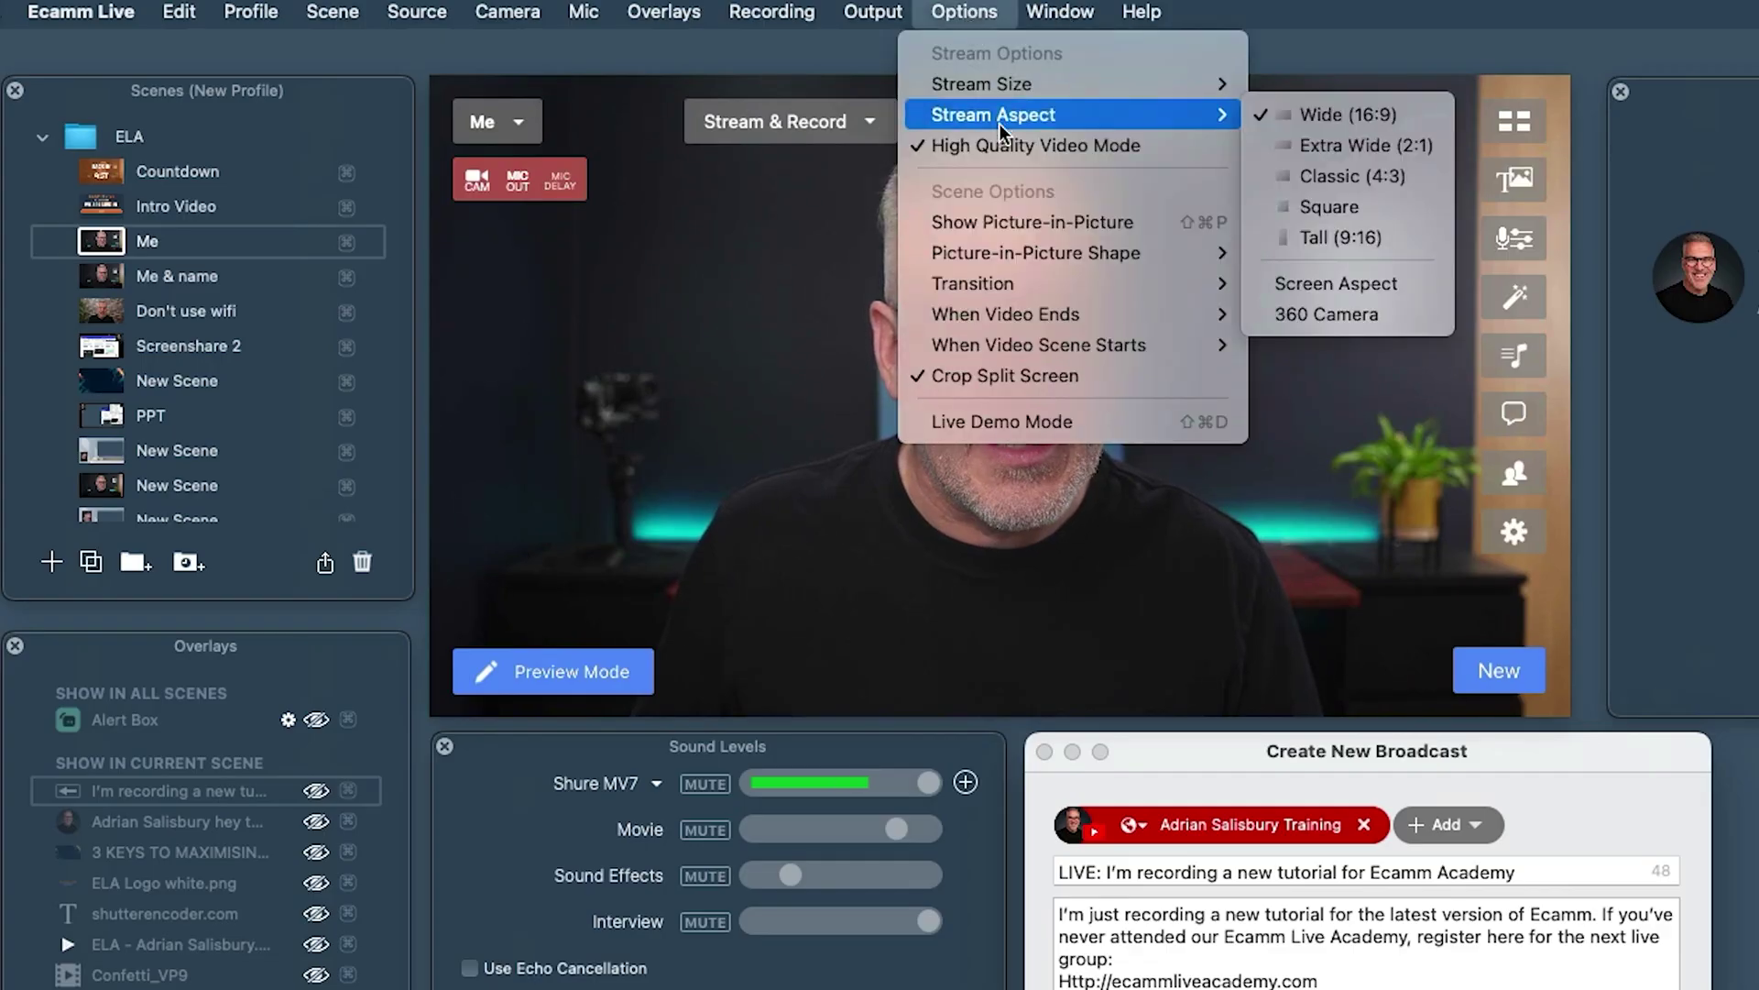
mouse_move(1030, 80)
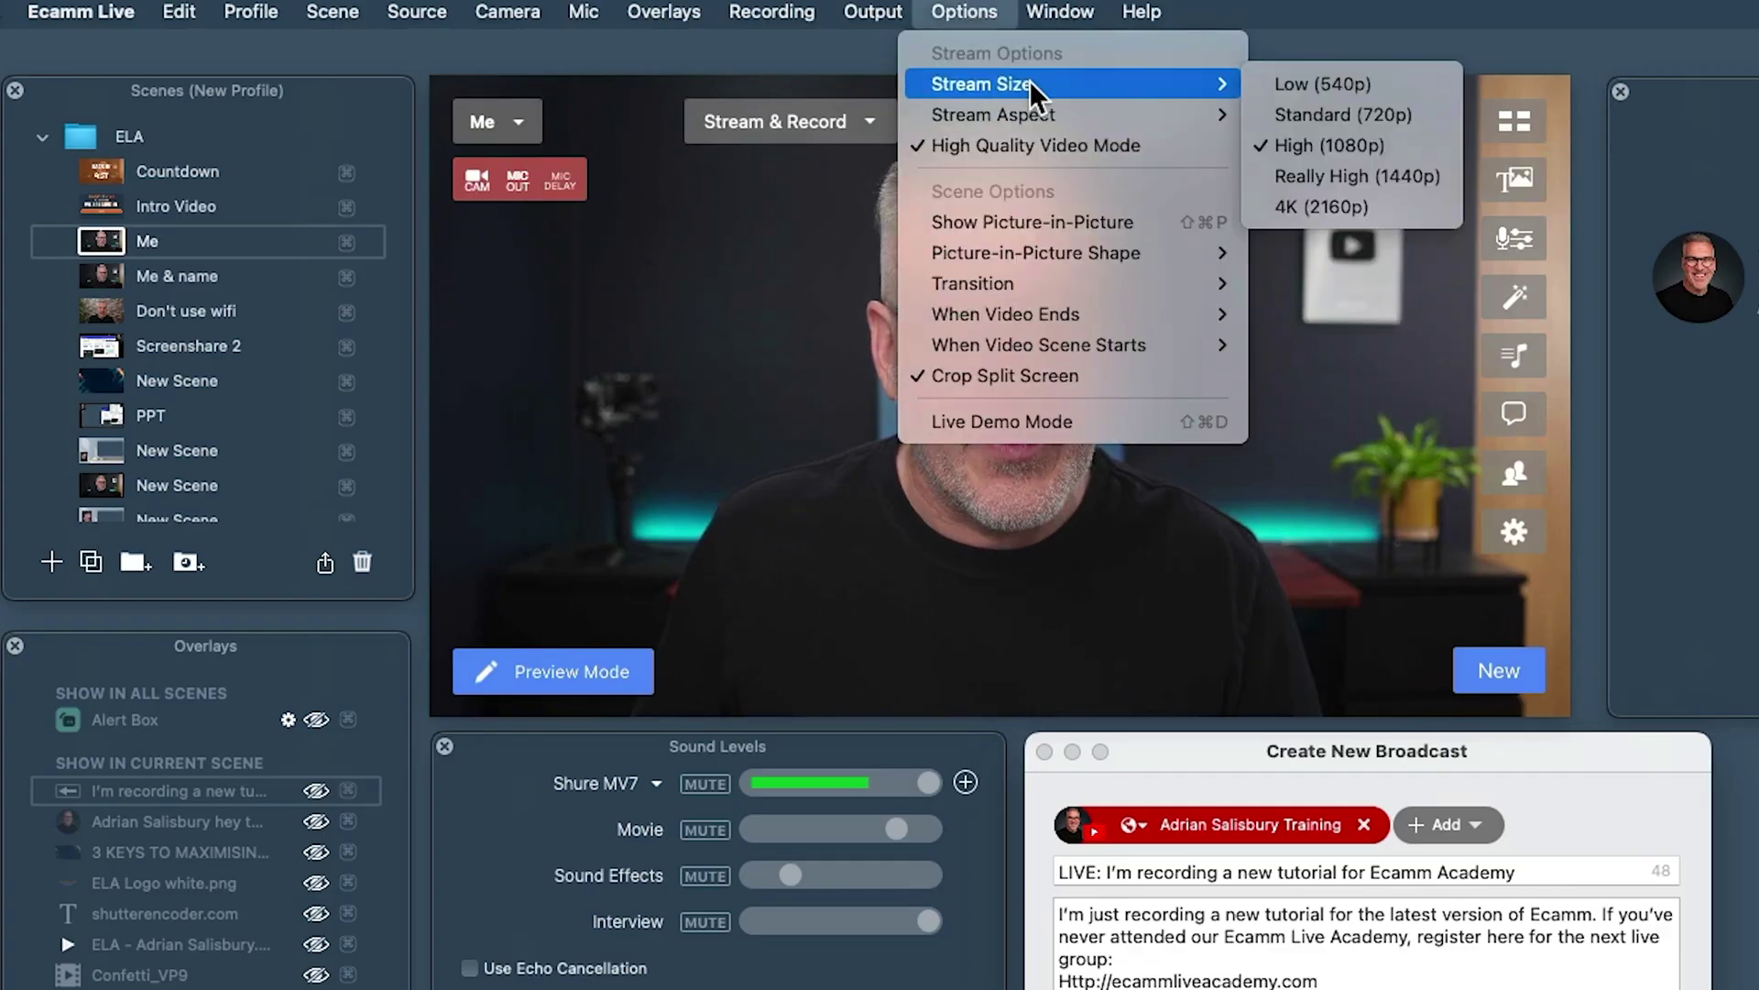
left_click(1340, 206)
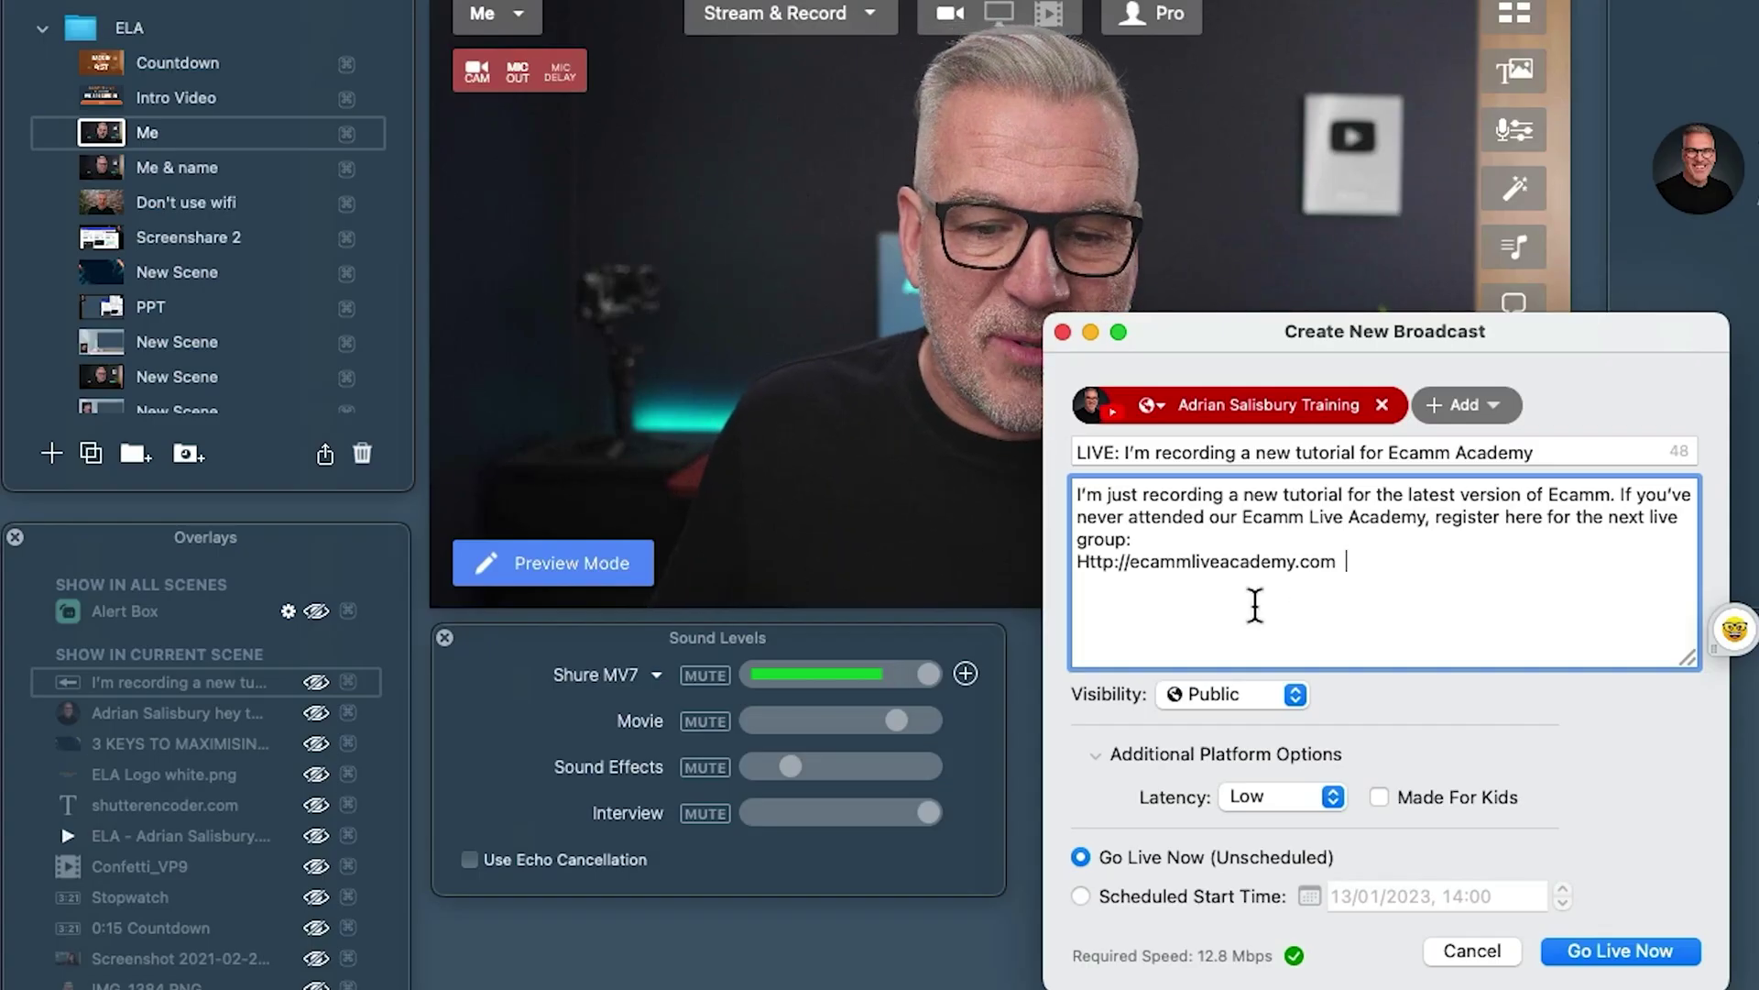
- Set the new broadcast's visibility to Public and its latency to Low
left_click(1211, 696)
left_click(1211, 696)
left_click(1212, 695)
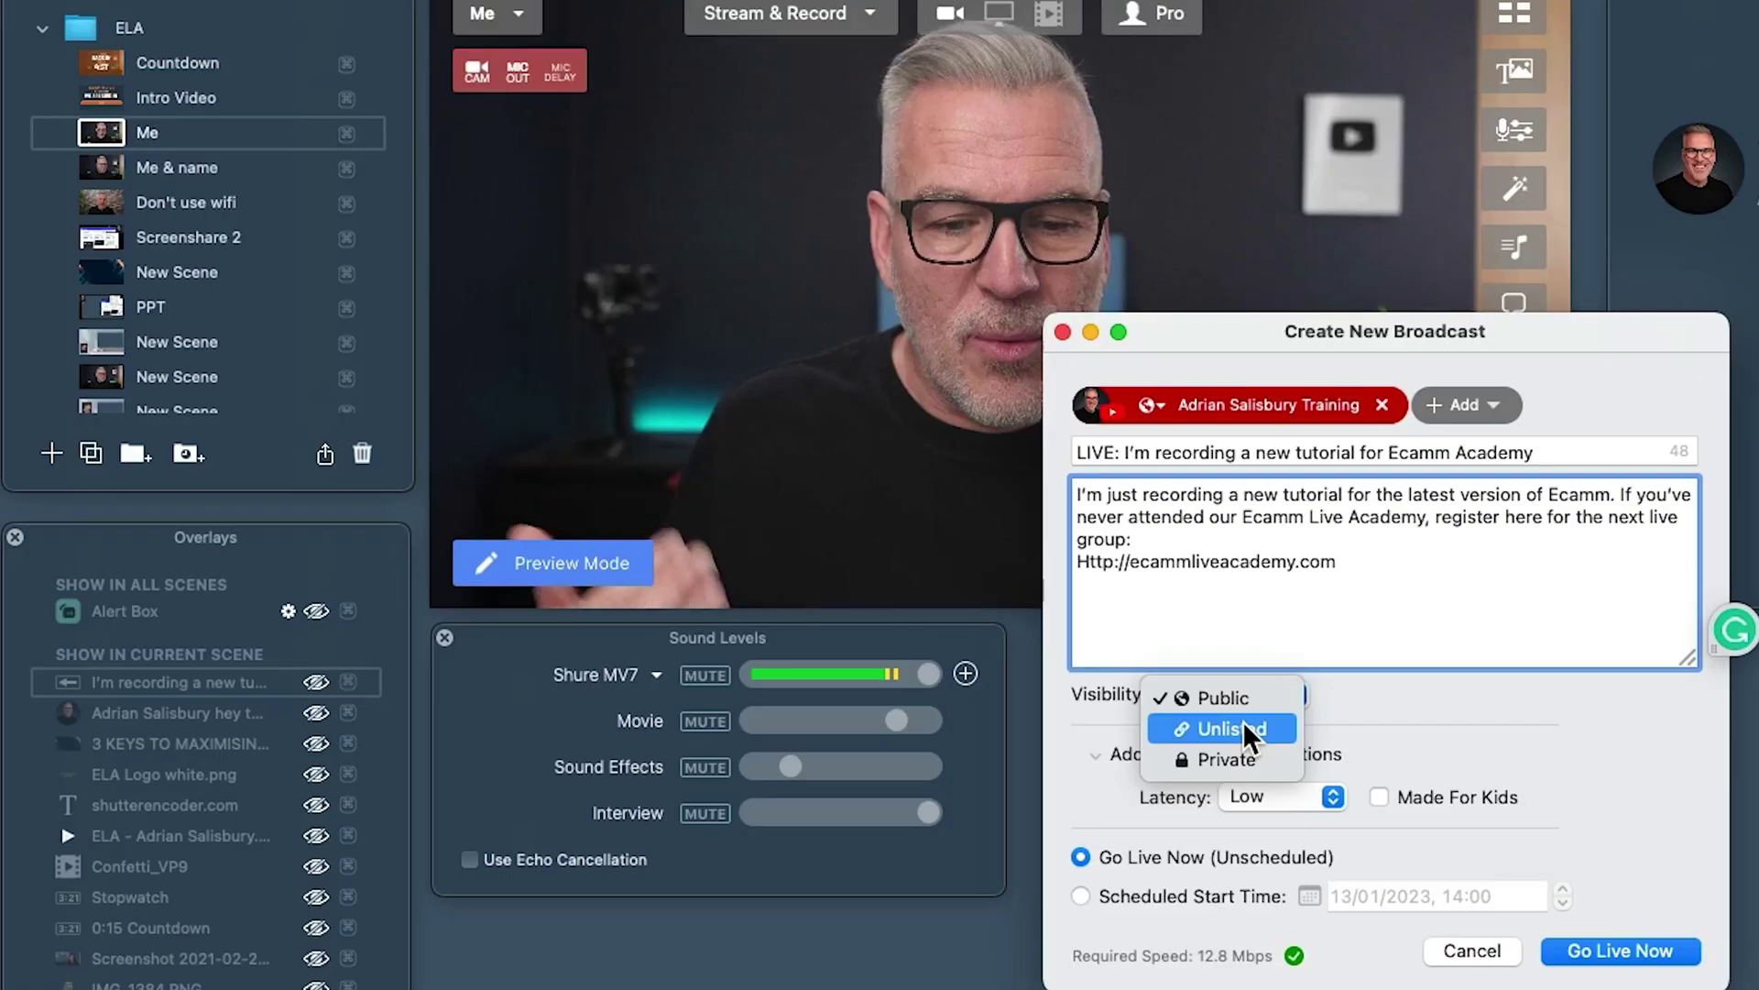
left_click(1228, 705)
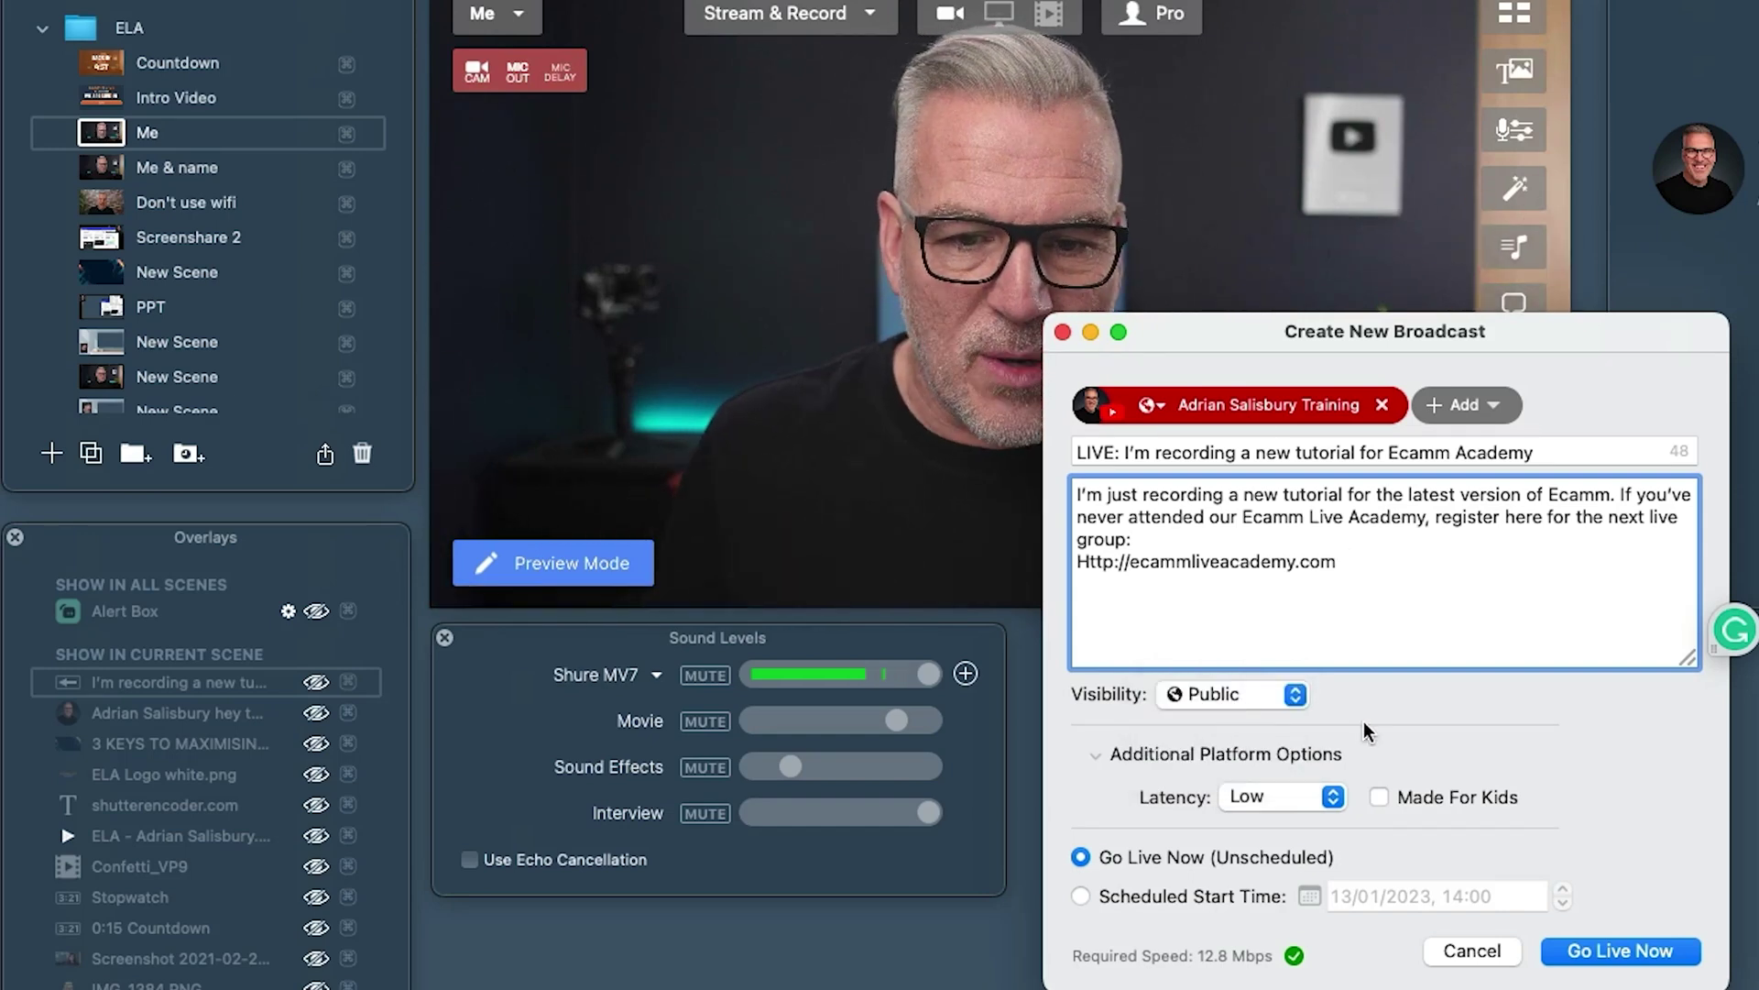
left_click(1283, 796)
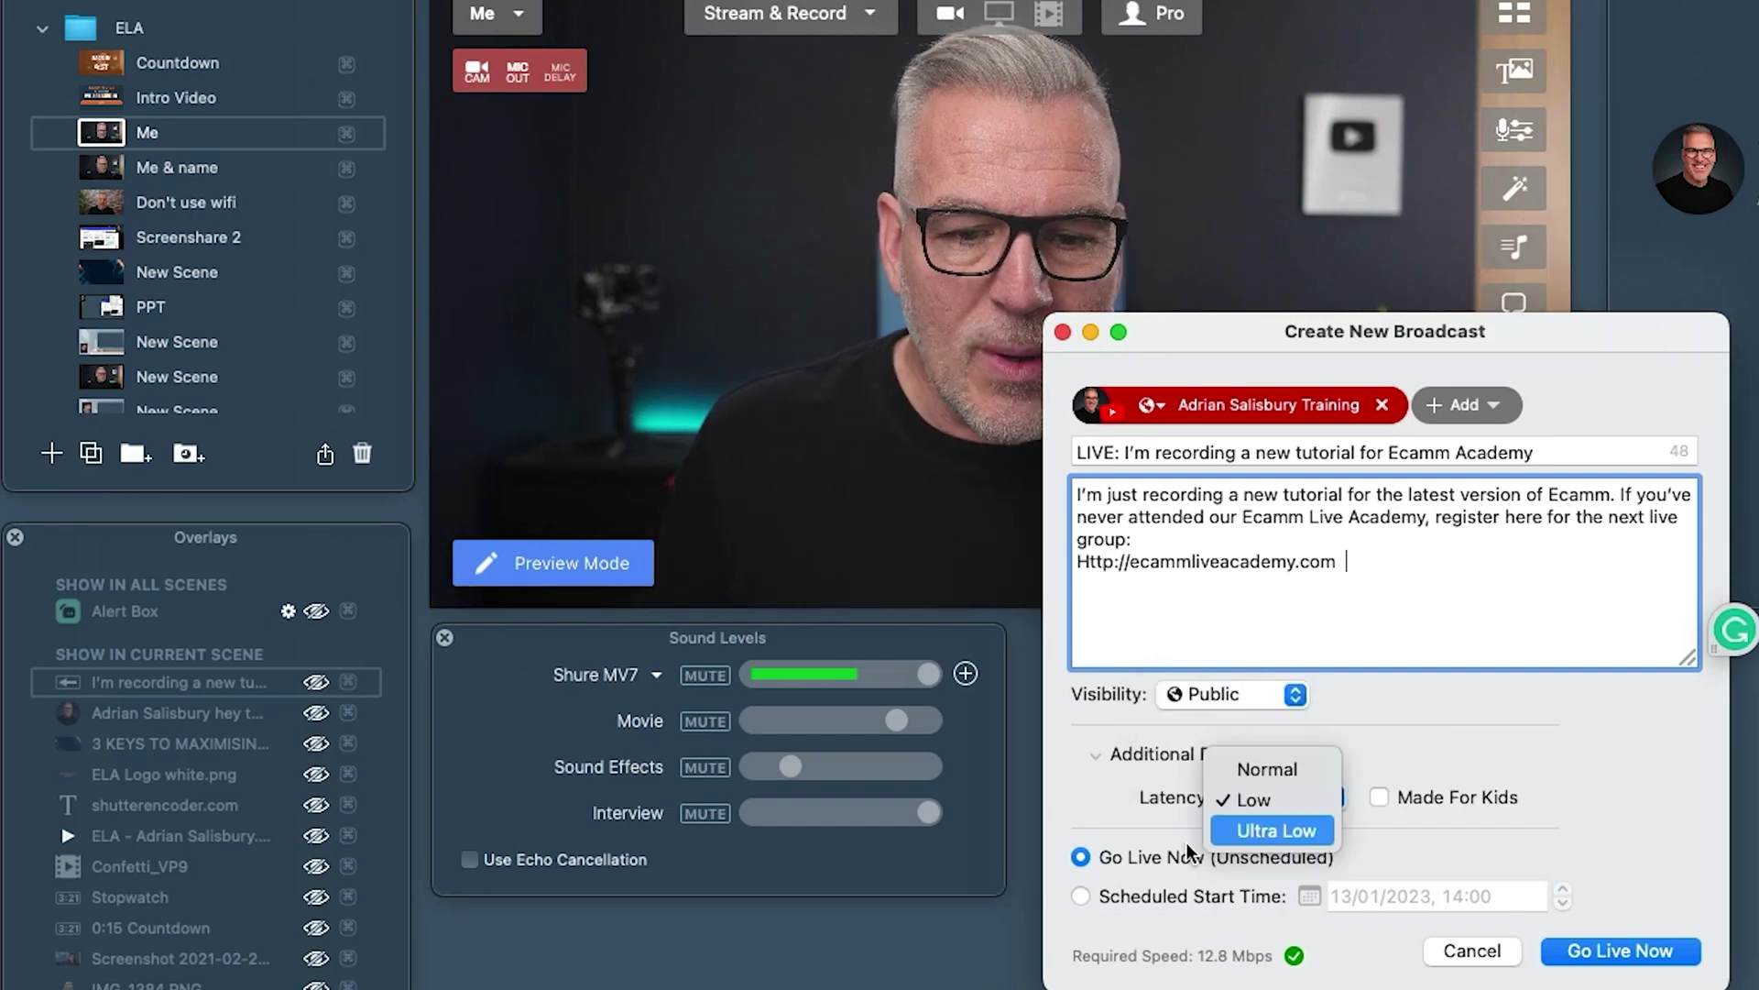
left_click(1256, 801)
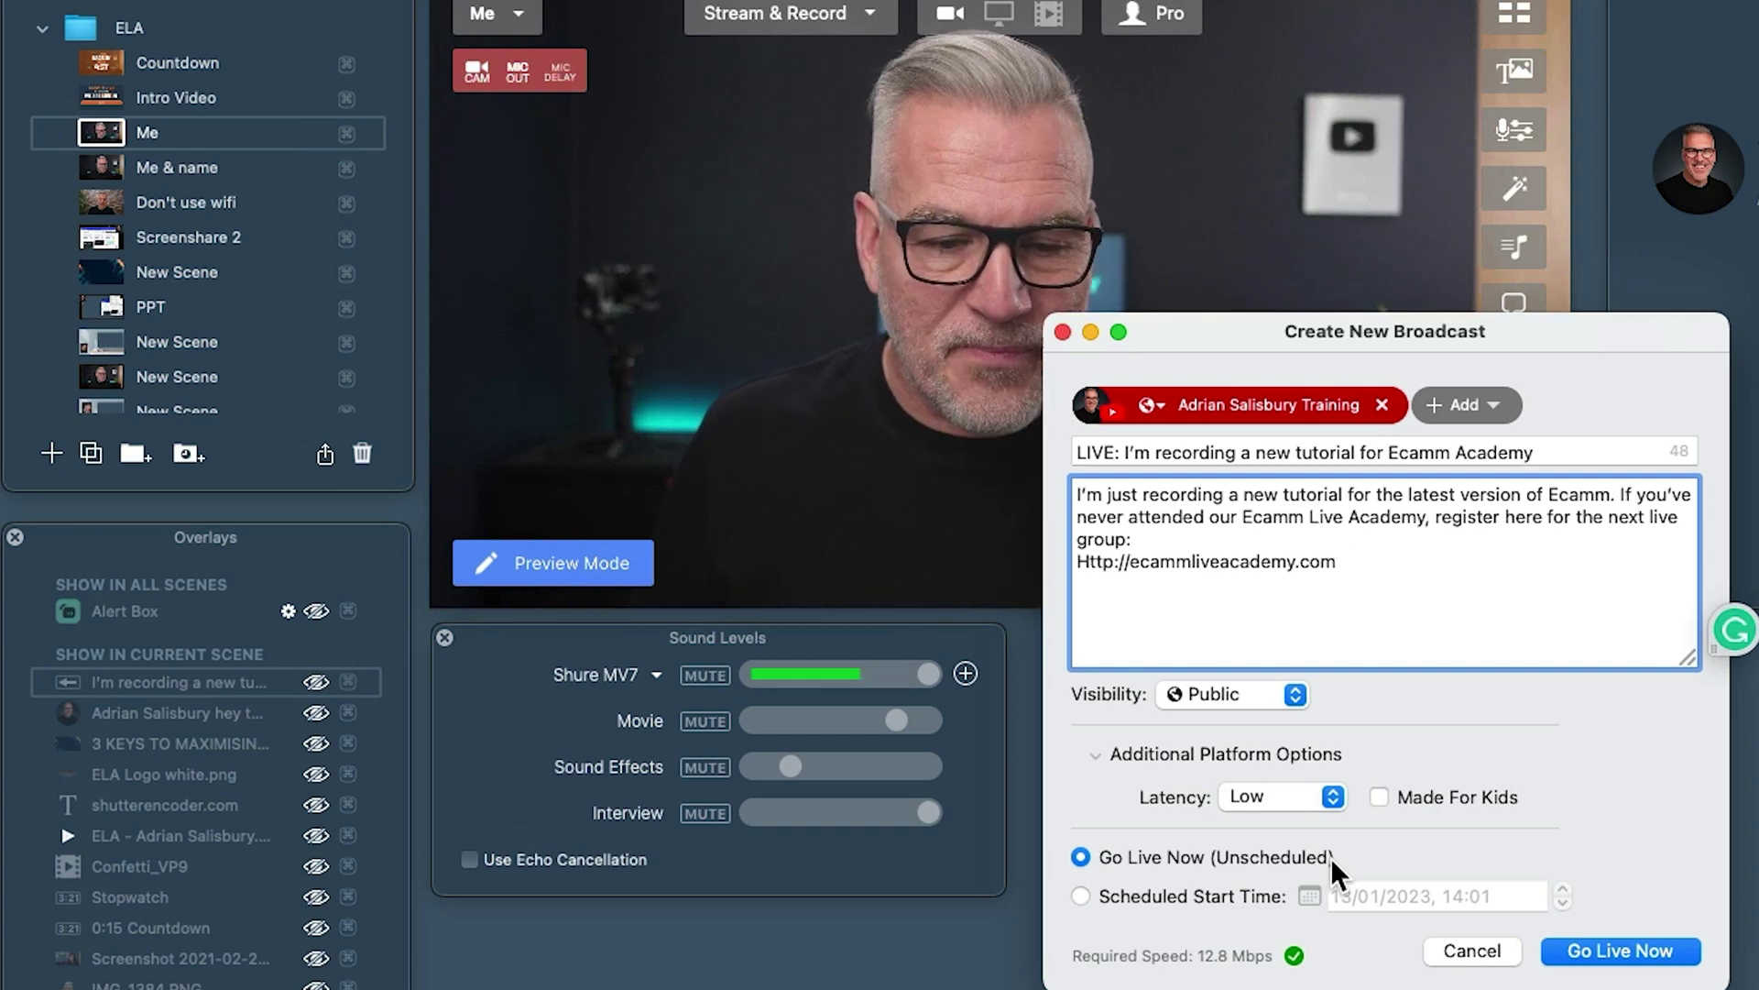
- Schedule the broadcast to start on 13/01/2023 at 14:10 instead of going live immediately
left_click(1083, 895)
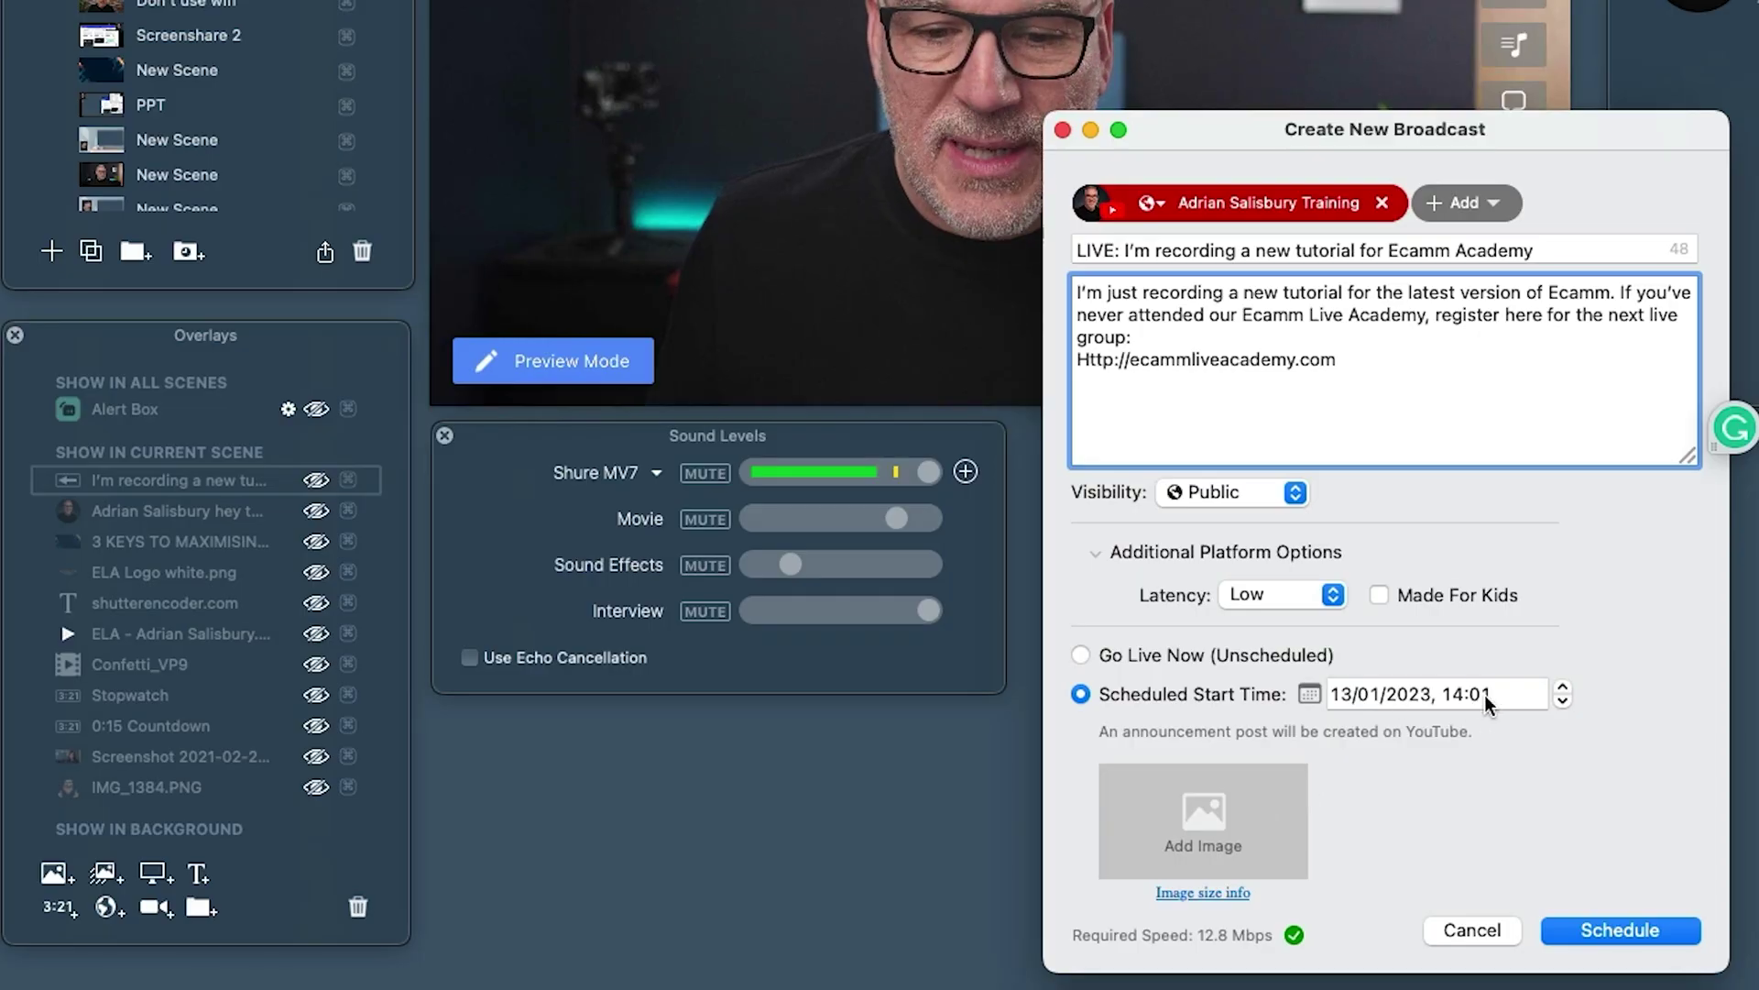
left_click(1485, 696)
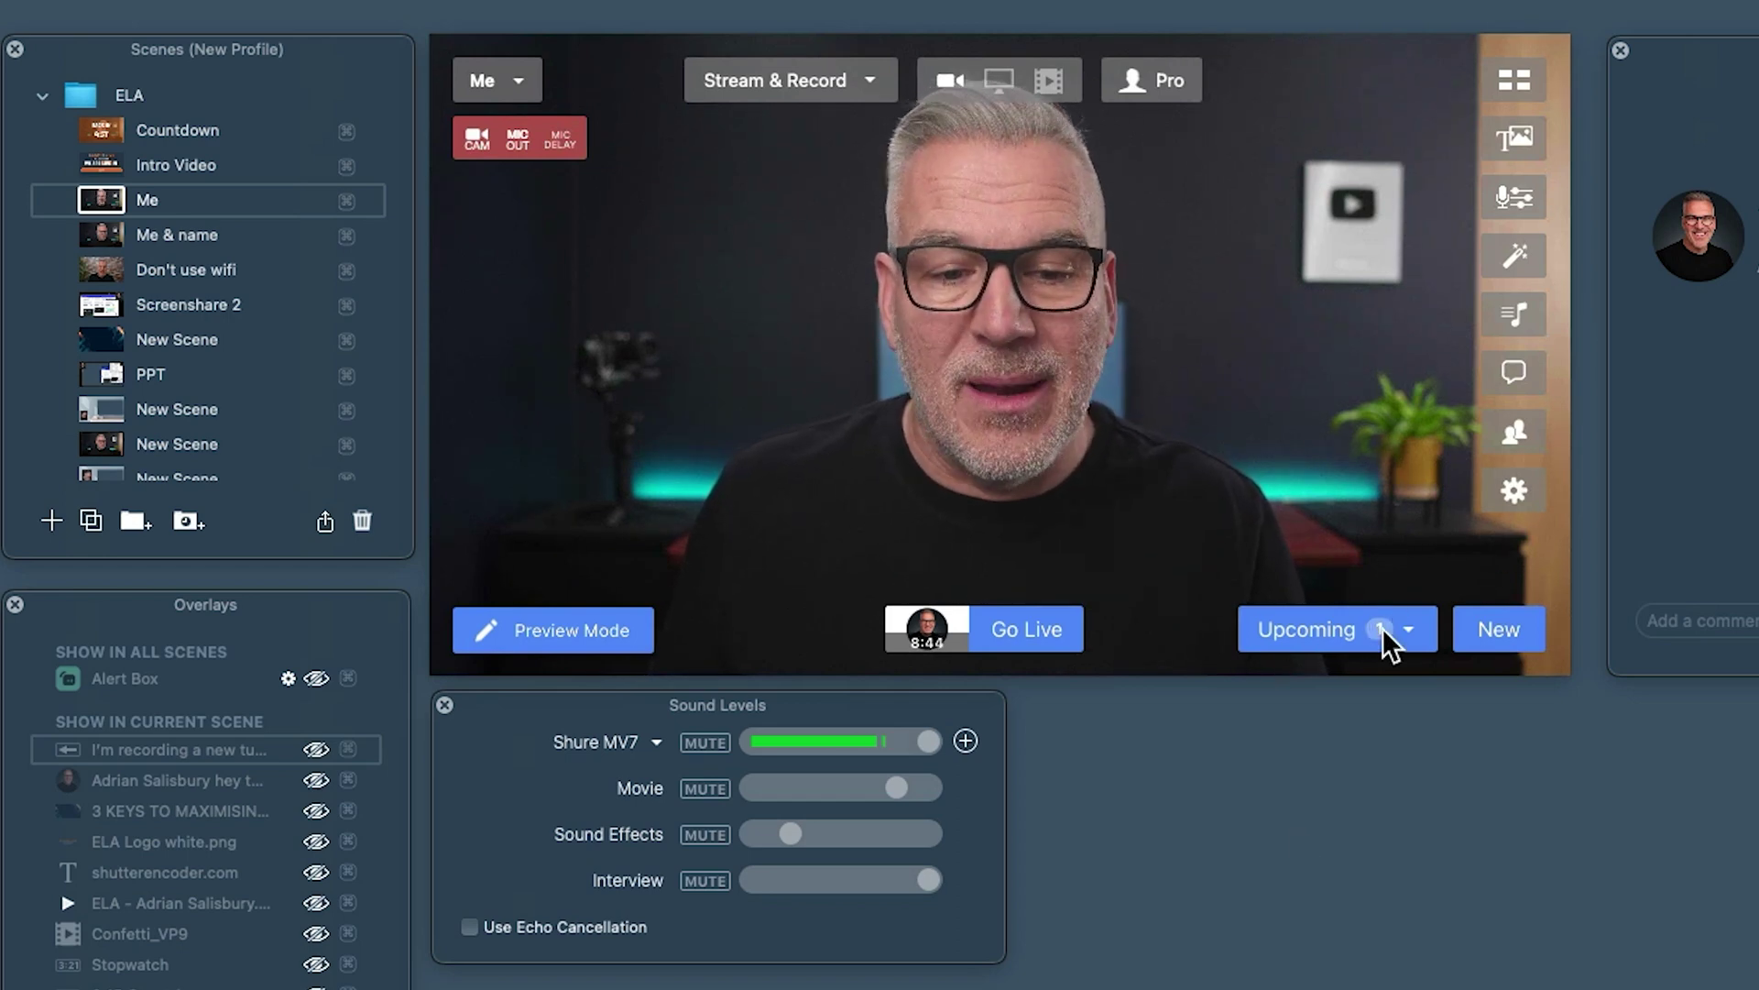
- Find the scheduled broadcast among the upcoming ones and open its YouTube watch page in the browser
mouse_move(999, 628)
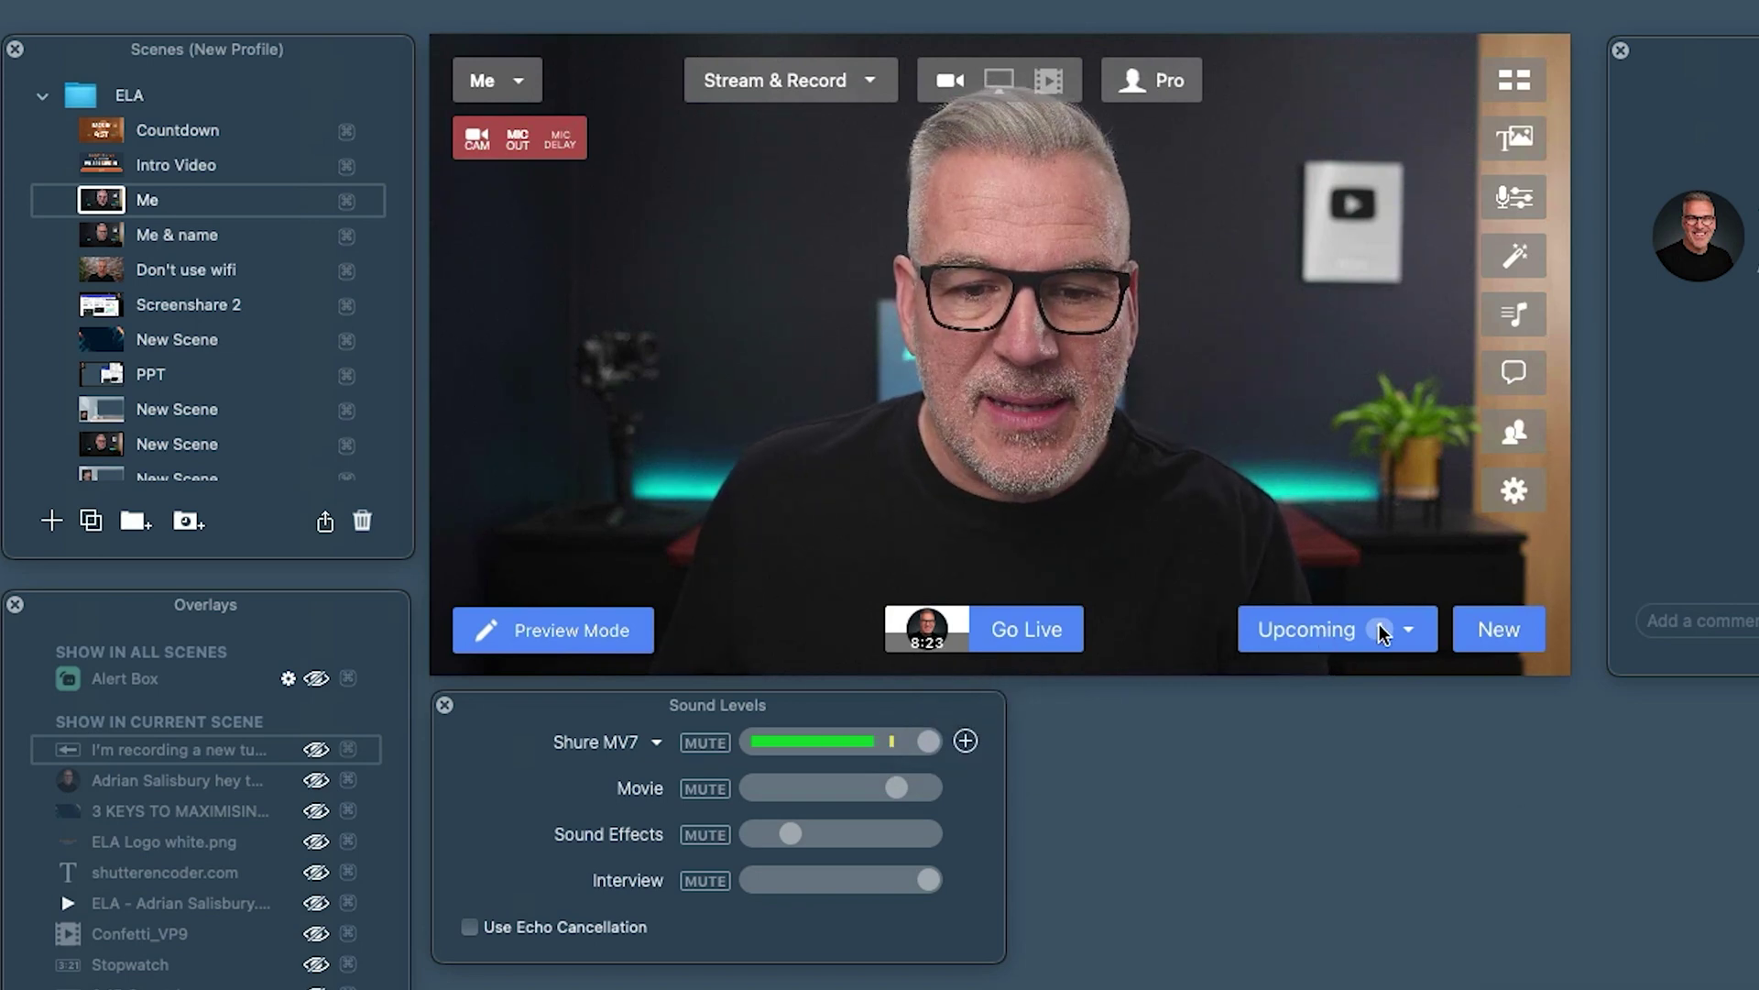
left_click(1307, 629)
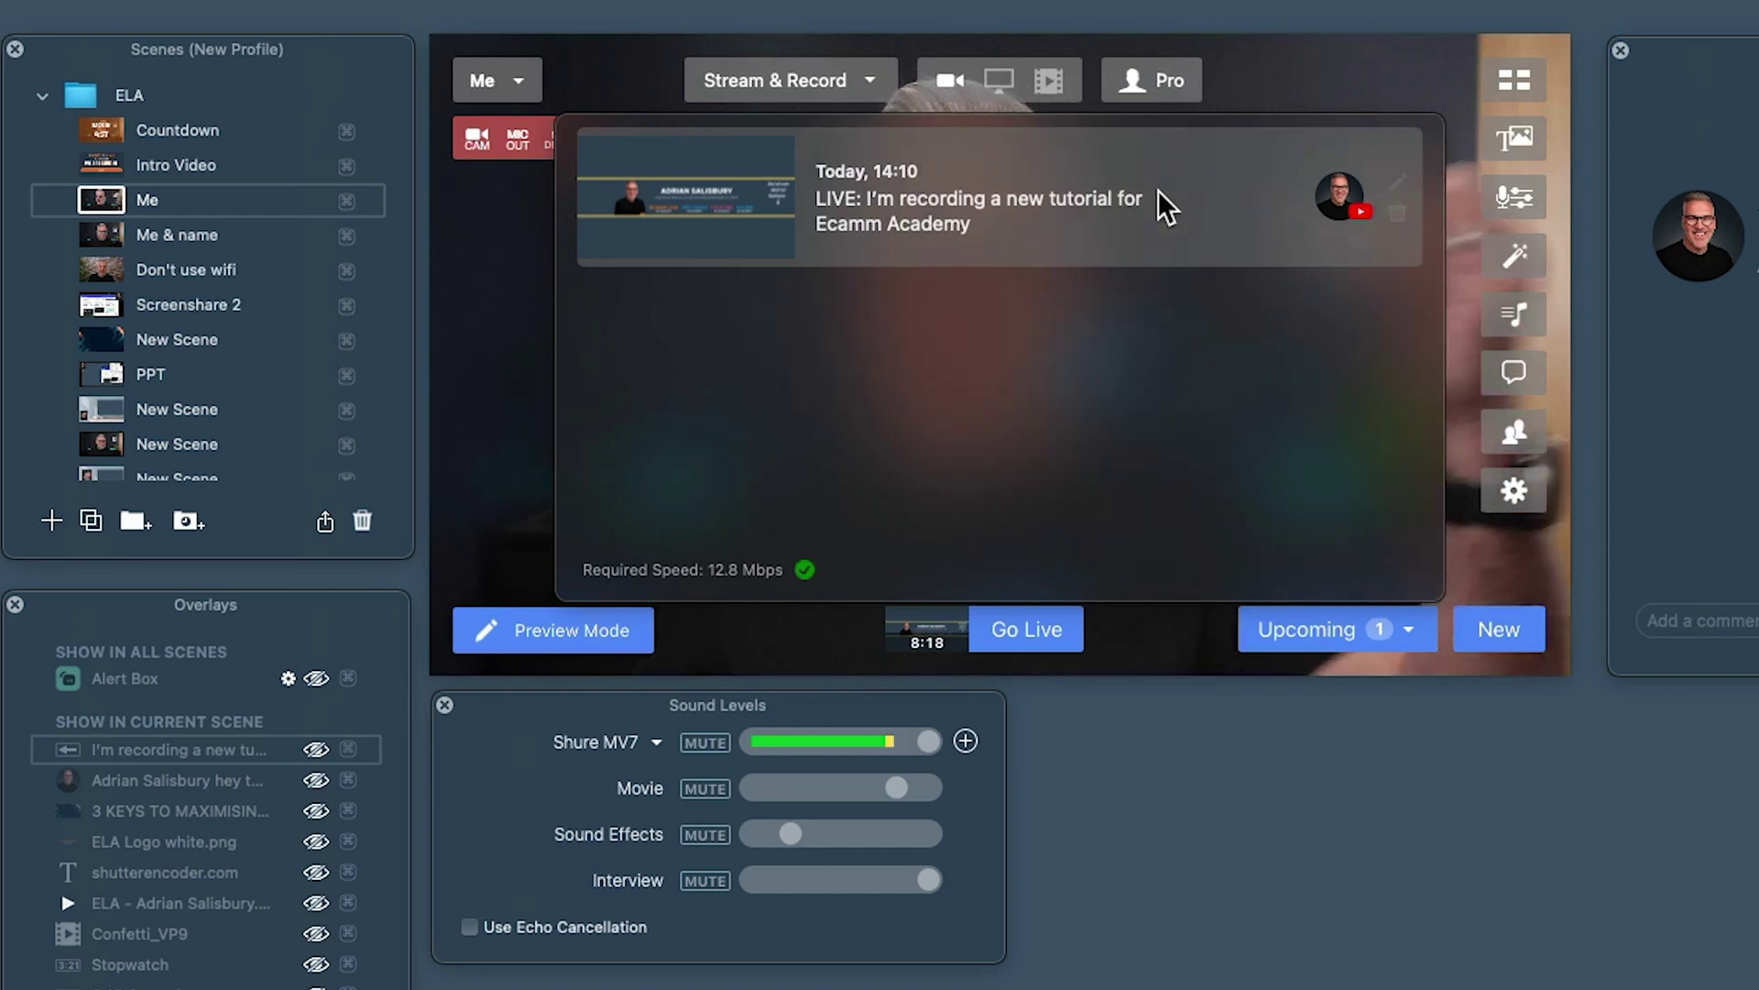
left_click(1339, 198)
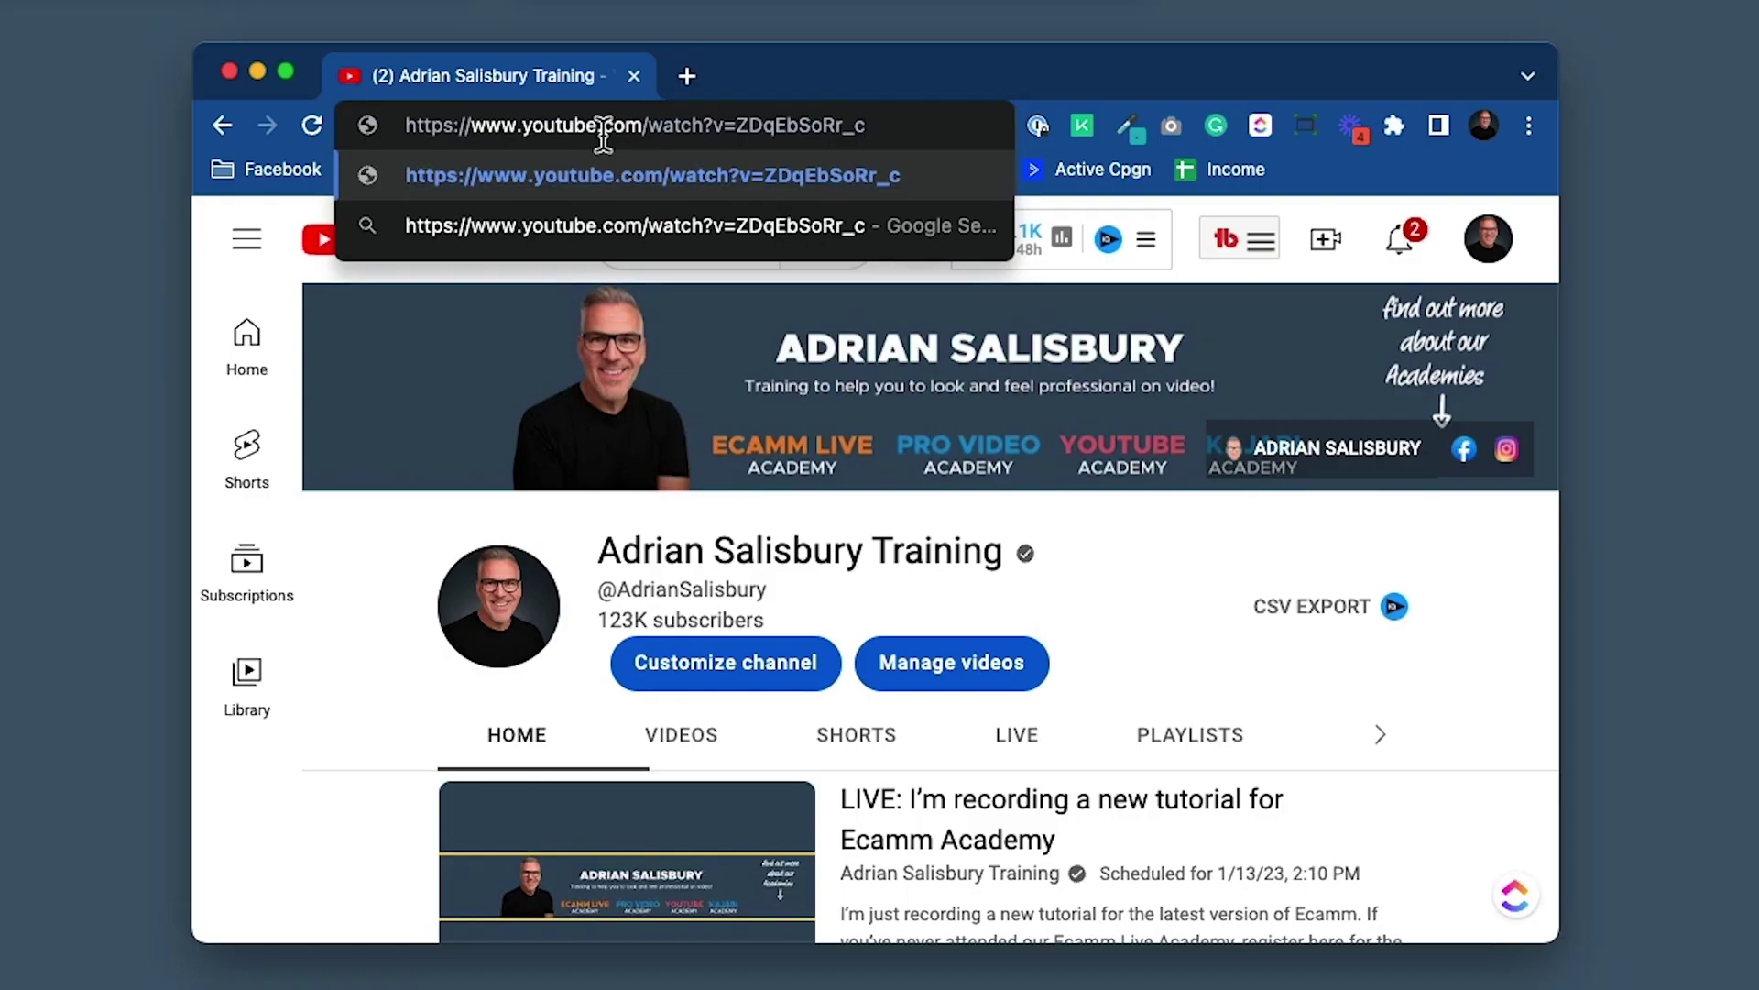
key("Return")
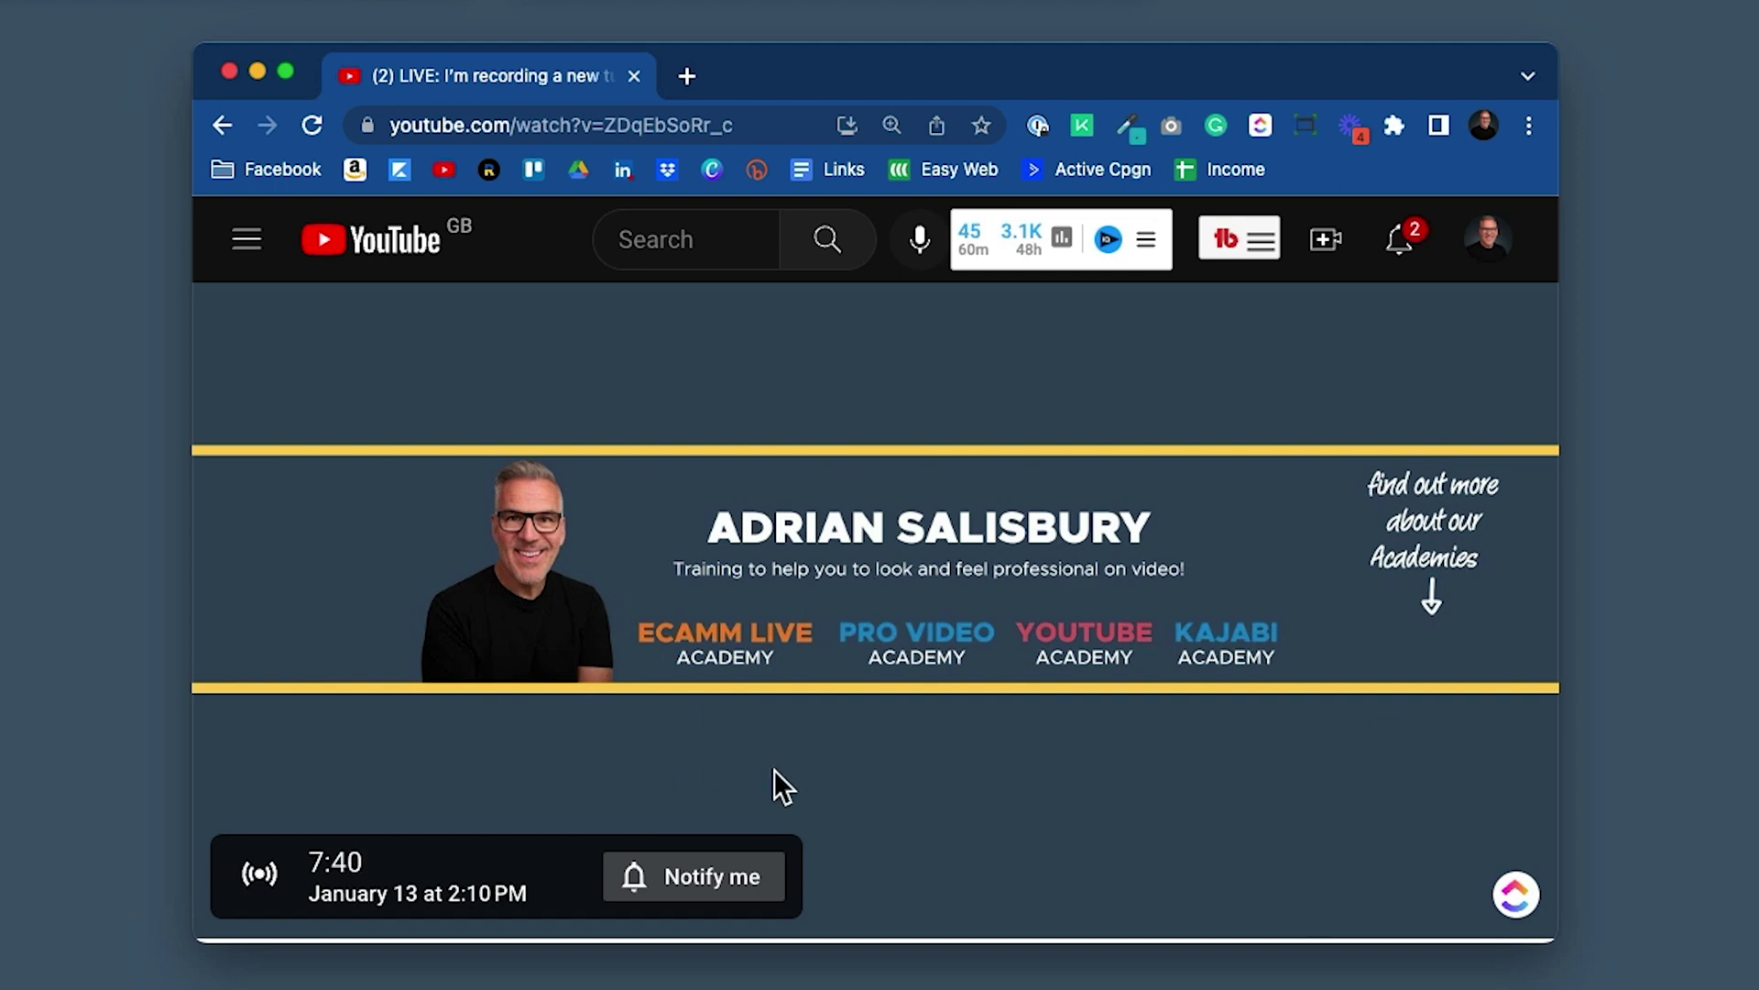
- Look through the scheduled stream's watch page and post "Looking forward to this" in its live chat
scroll(981, 804, "down", 3)
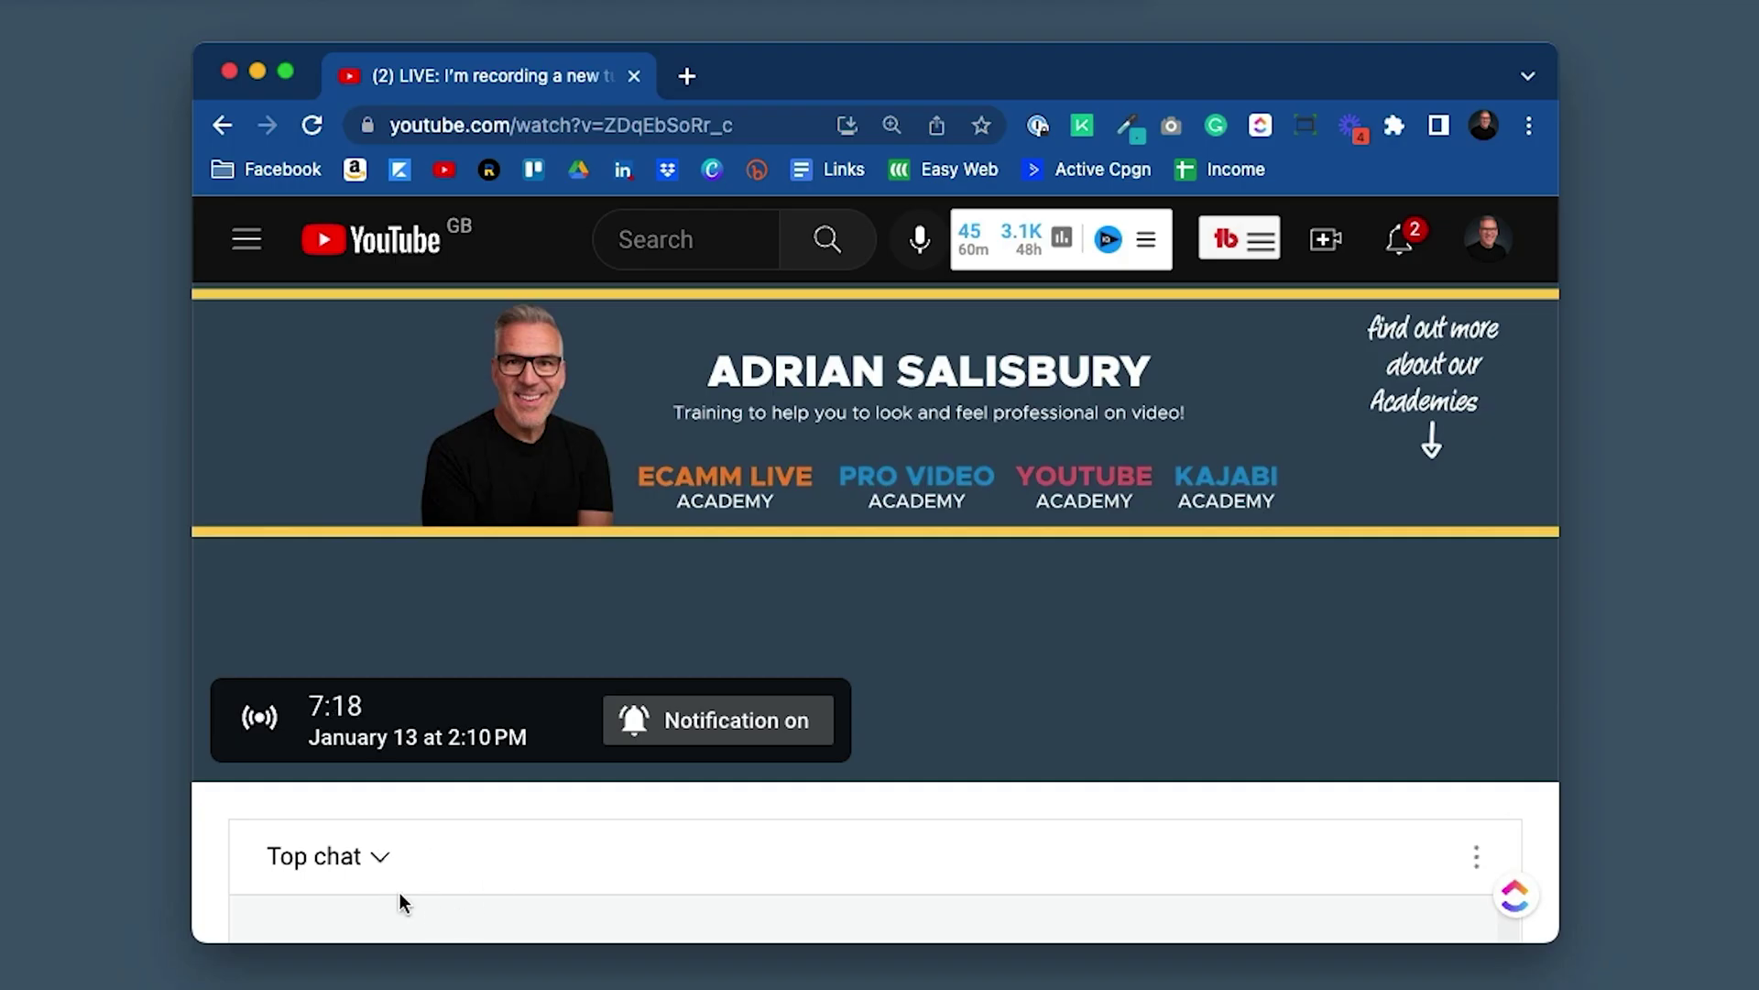
scroll(989, 938, "down", 10)
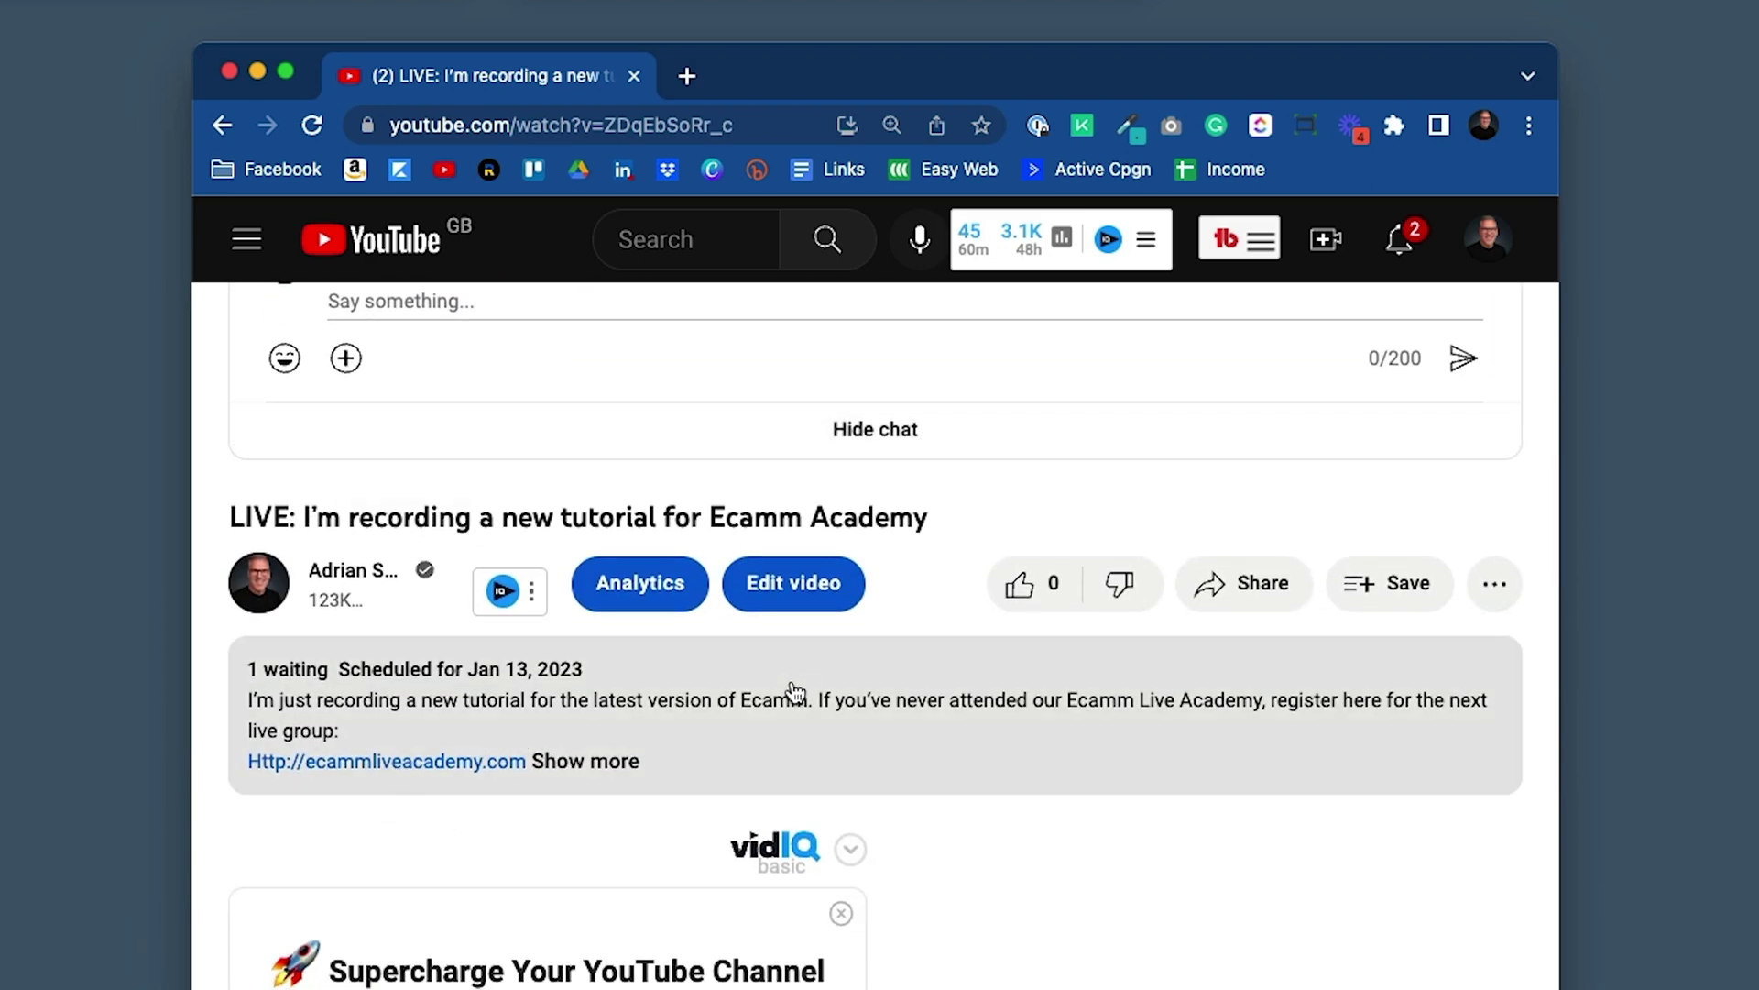
scroll(793, 689, "up", 5)
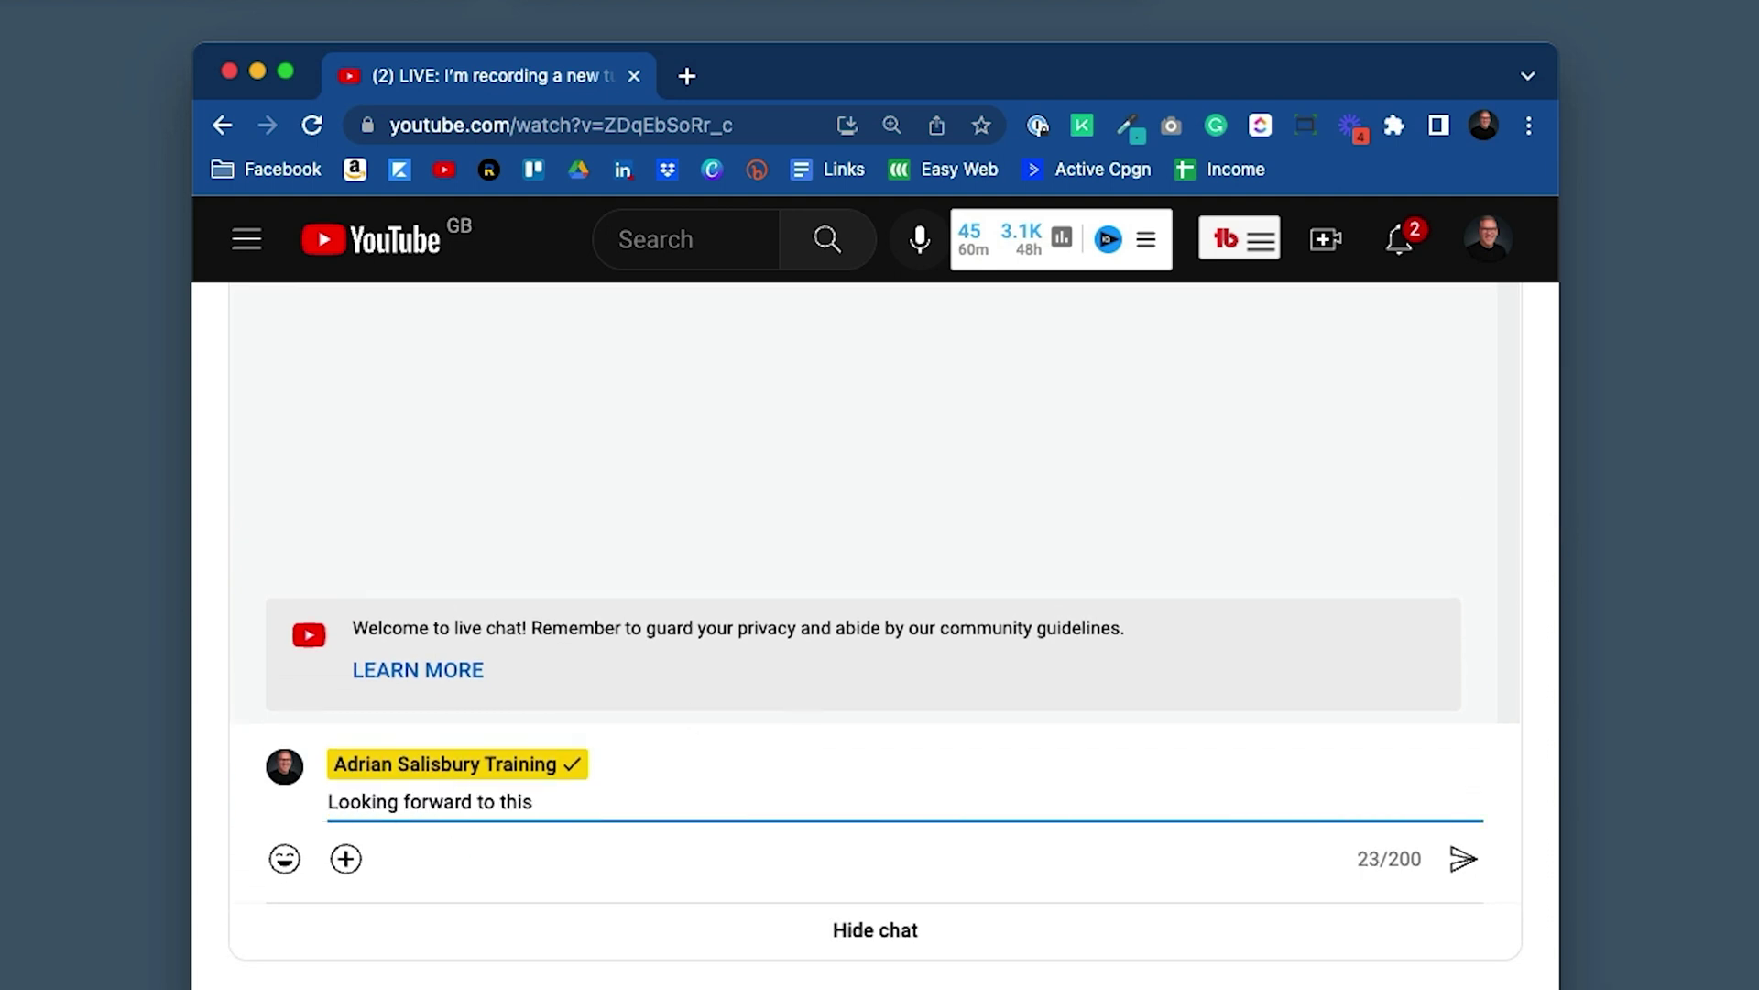
key("Return")
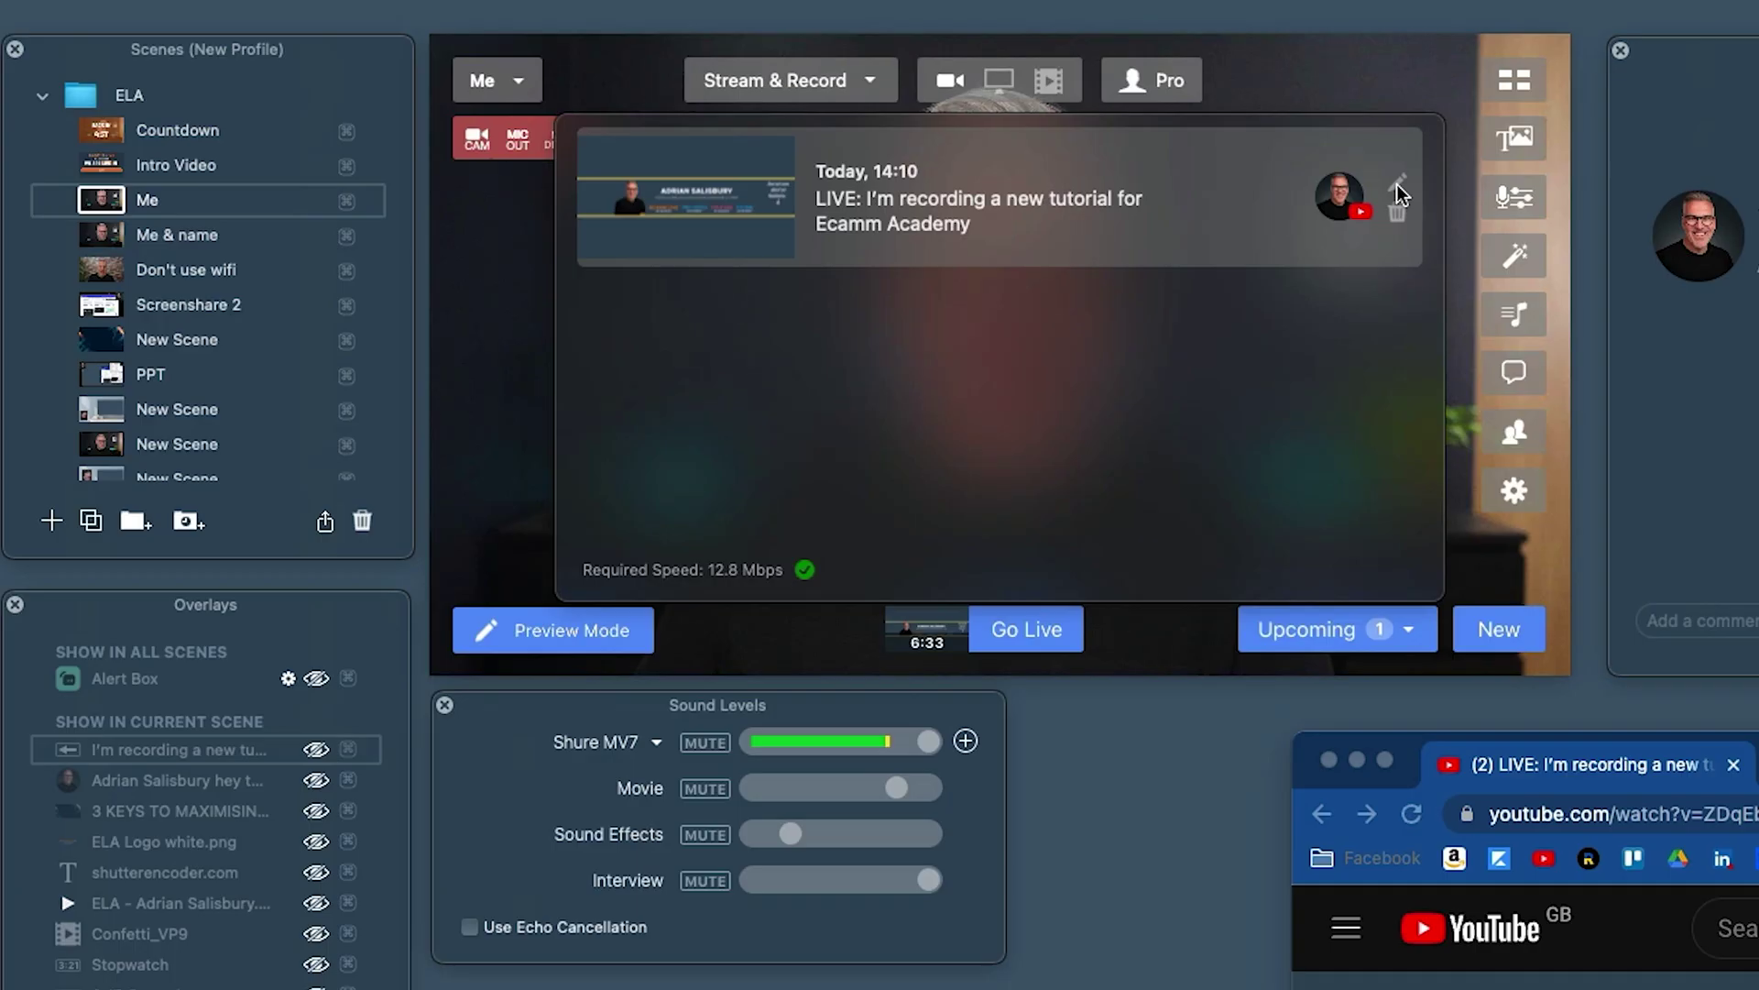
- In Ecamm Live, view the upcoming broadcast's editable settings, then dismiss them and the upcoming list without changes
left_click(1398, 184)
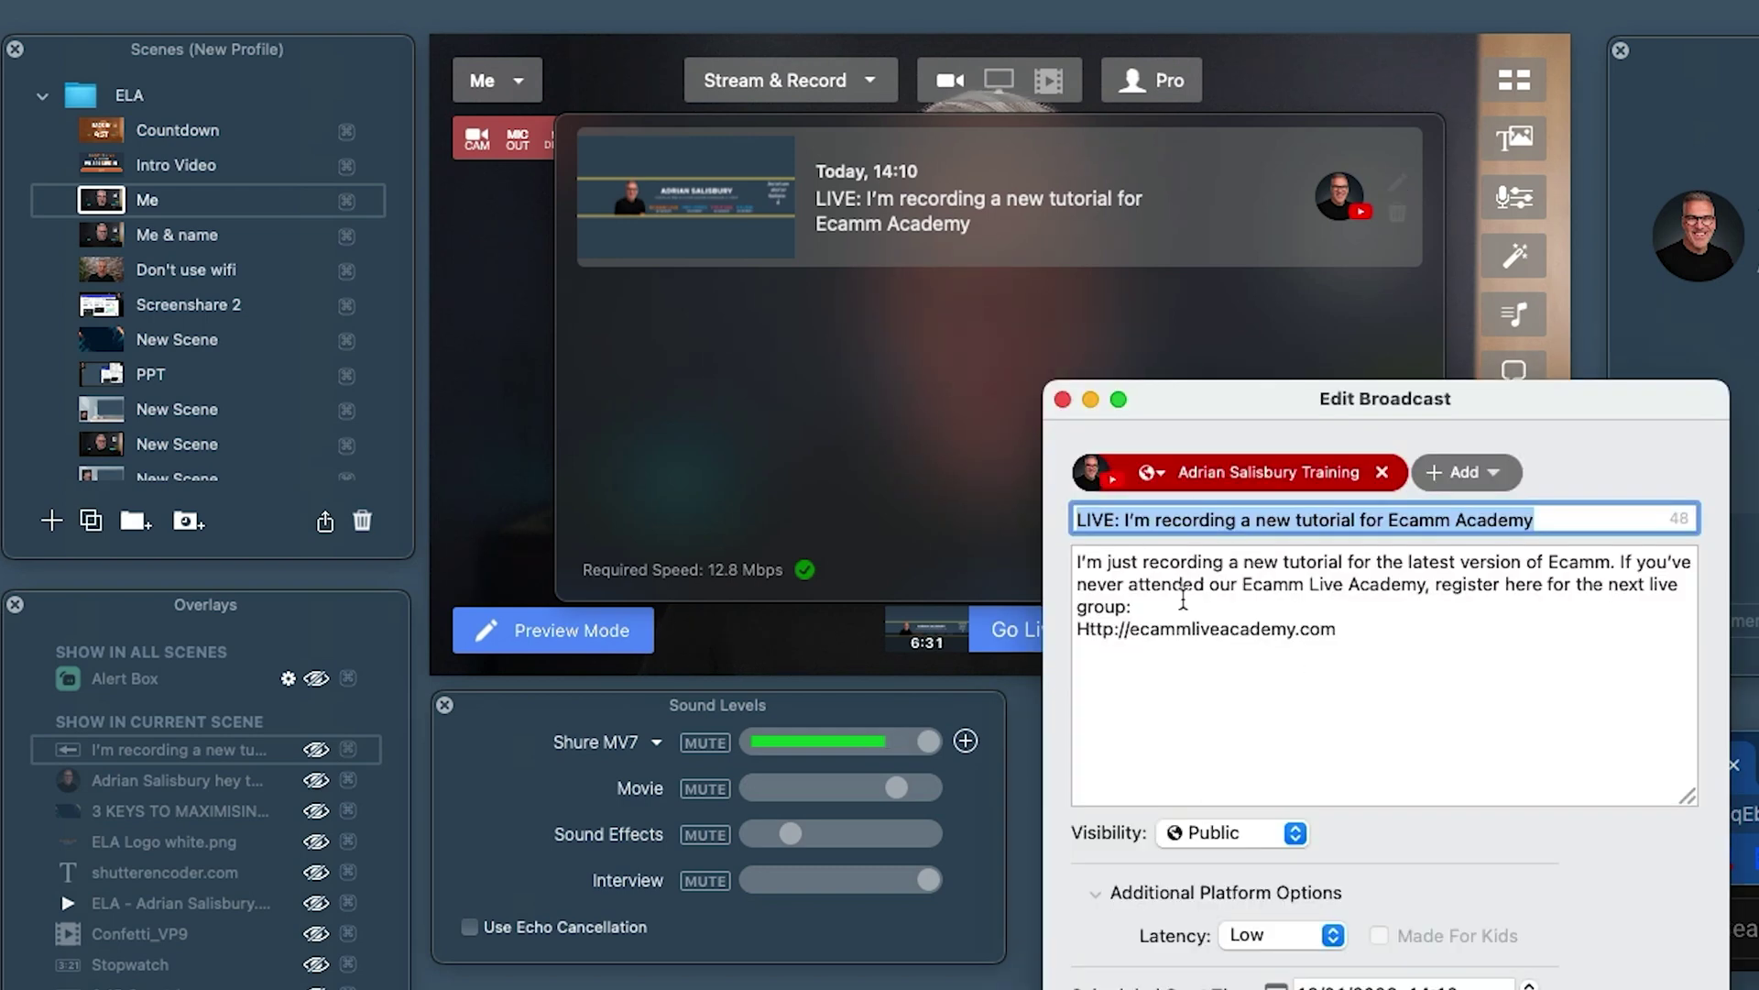
key("Escape")
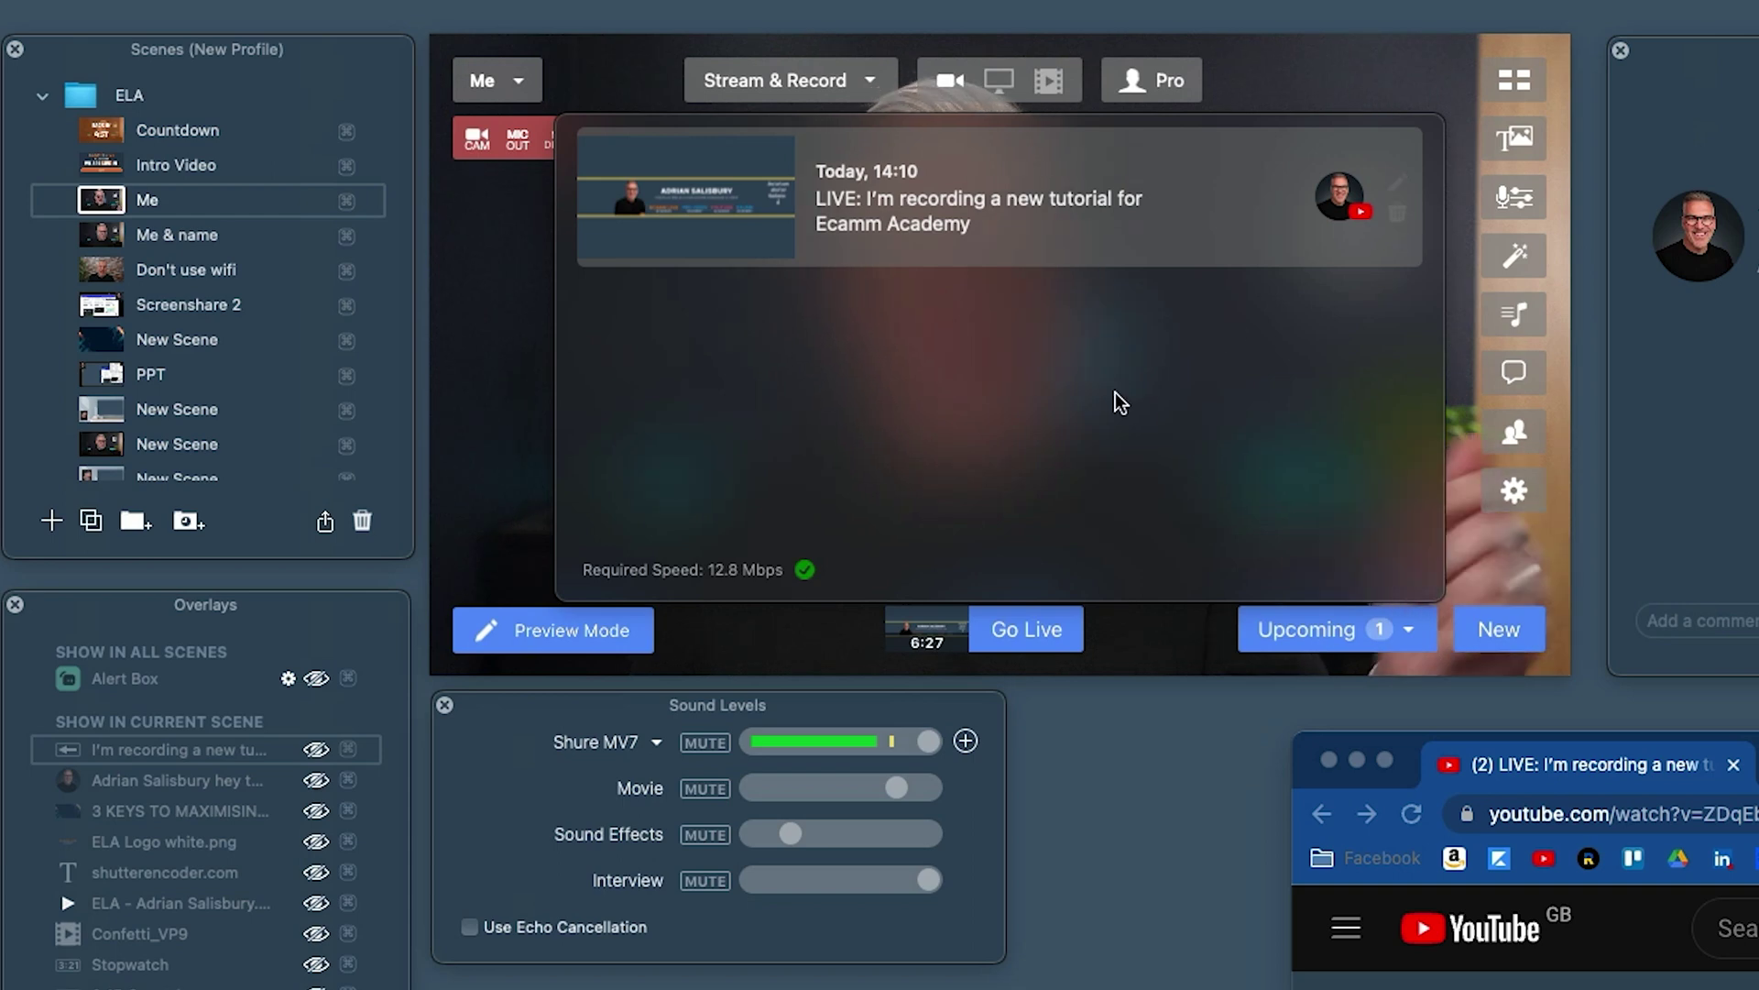
left_click(1139, 645)
- Go live with the scheduled broadcast ahead of its start time and confirm going live early
mouse_move(1027, 637)
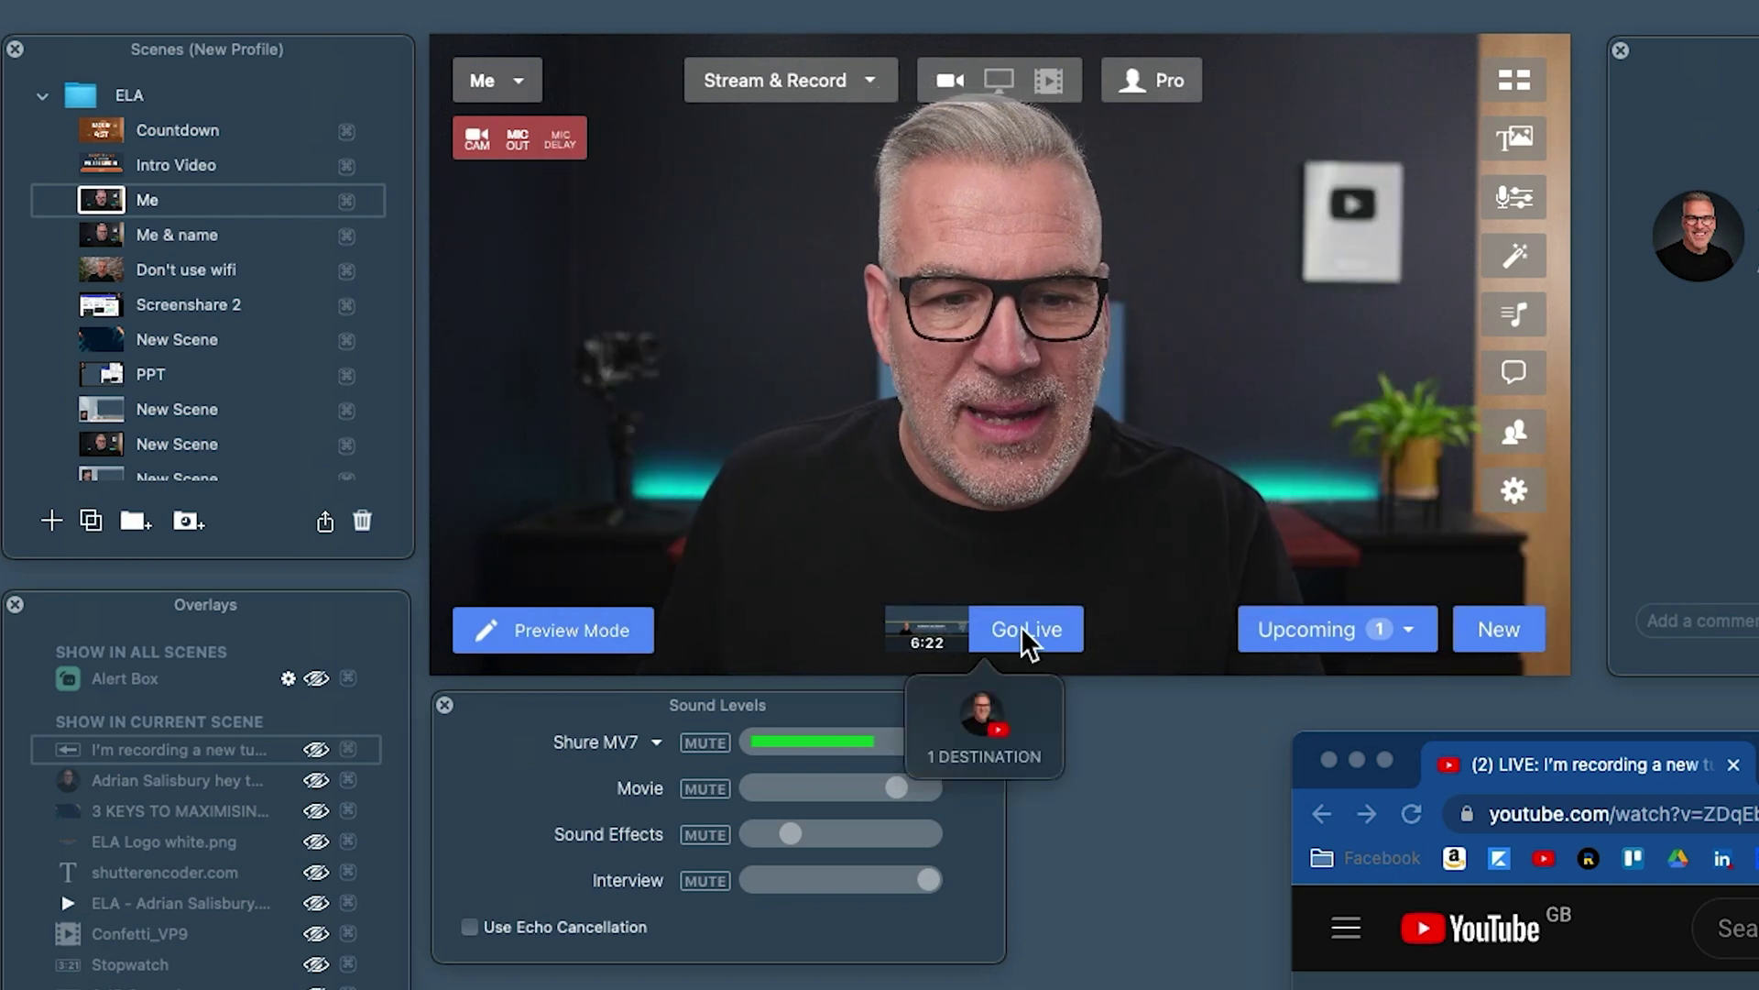
left_click(1027, 632)
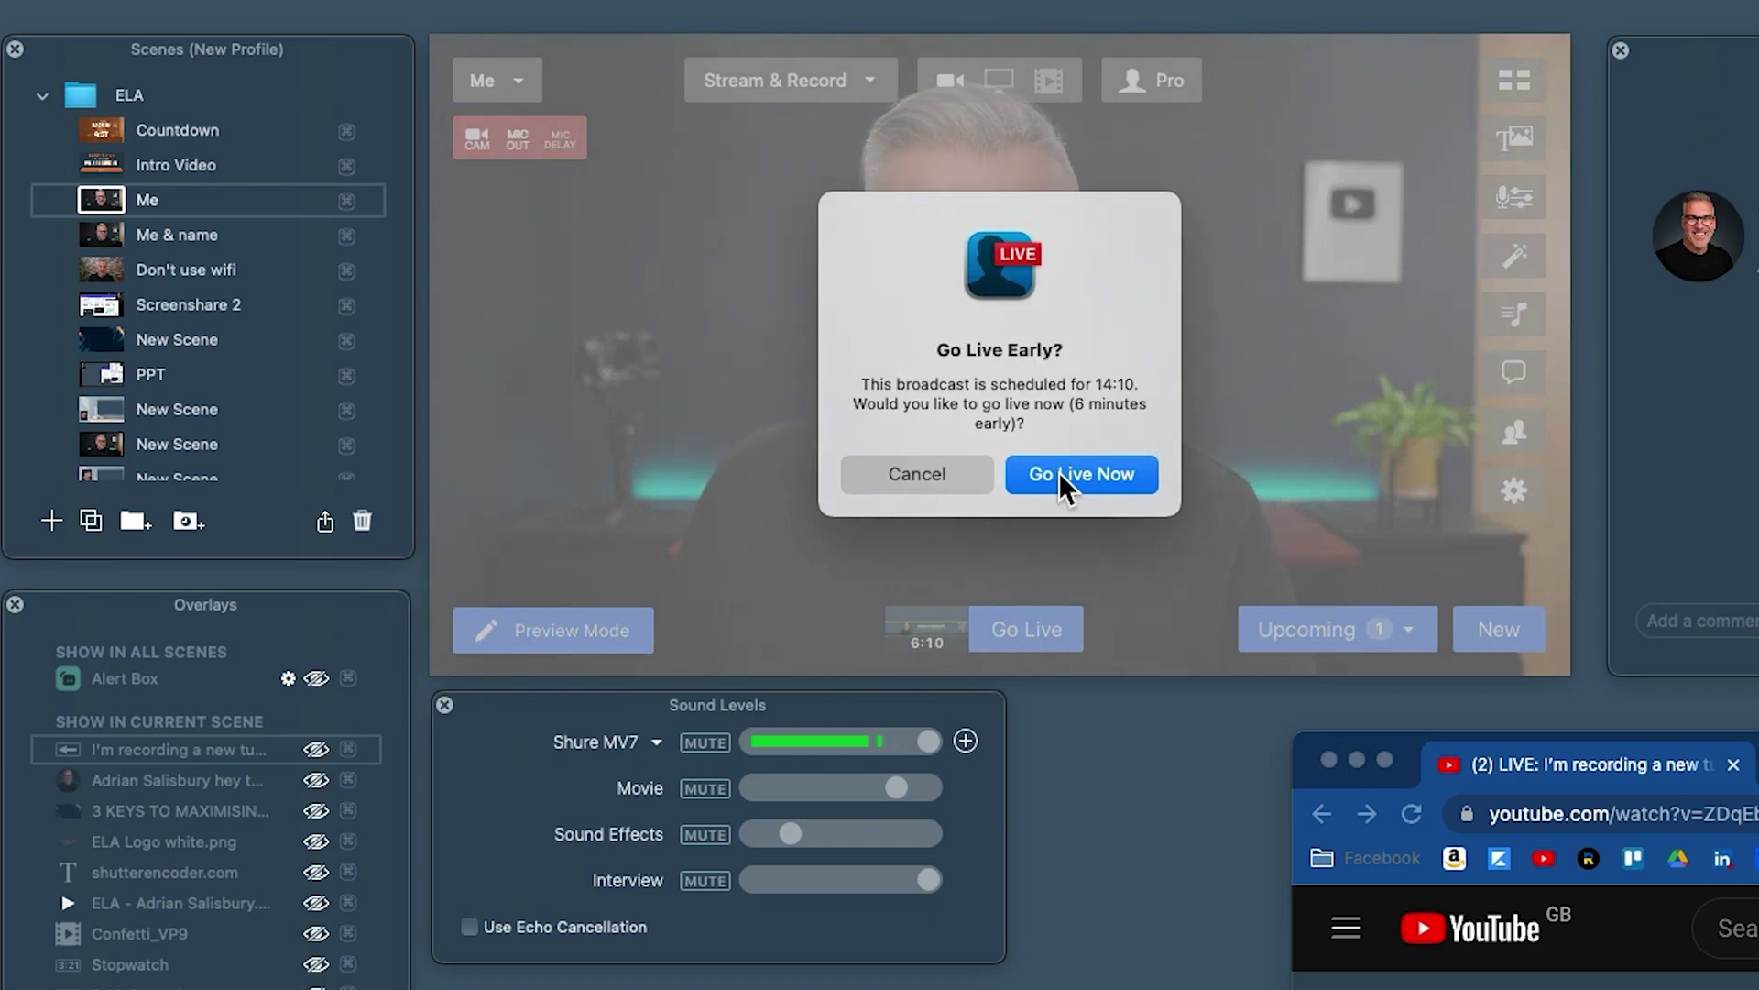
left_click(1061, 477)
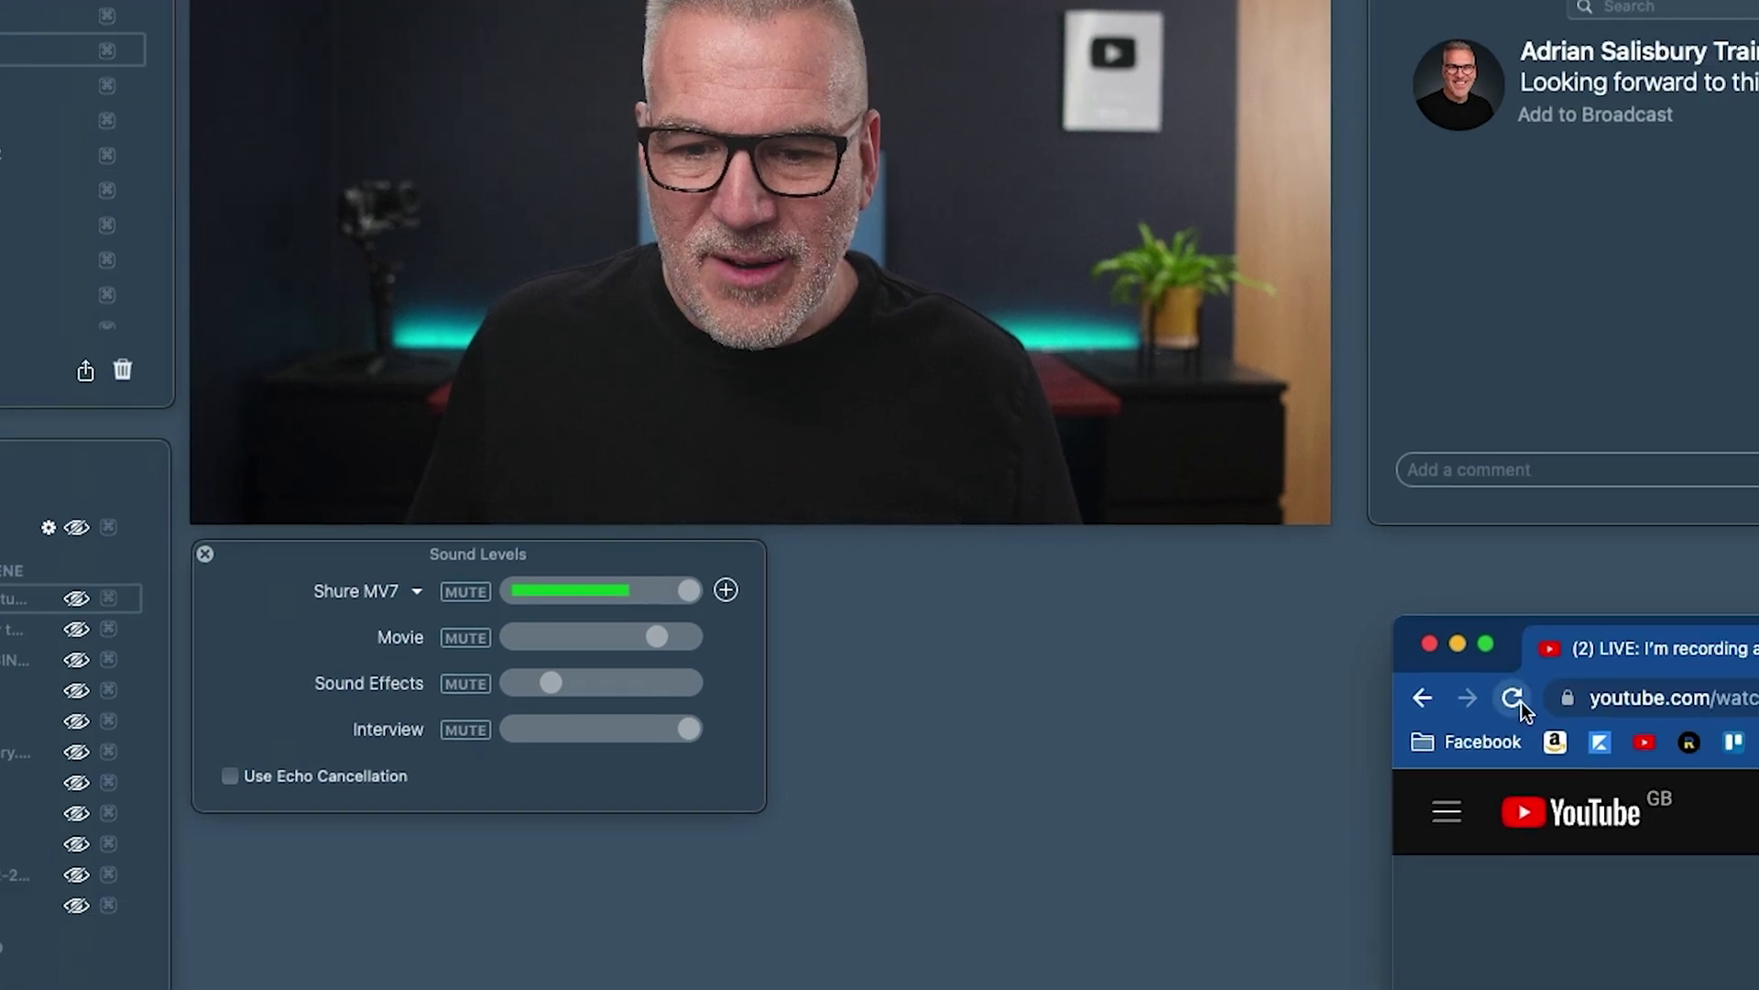
- Reload the stream's YouTube watch page in the browser and set the playback quality to 1440p
left_click(1411, 813)
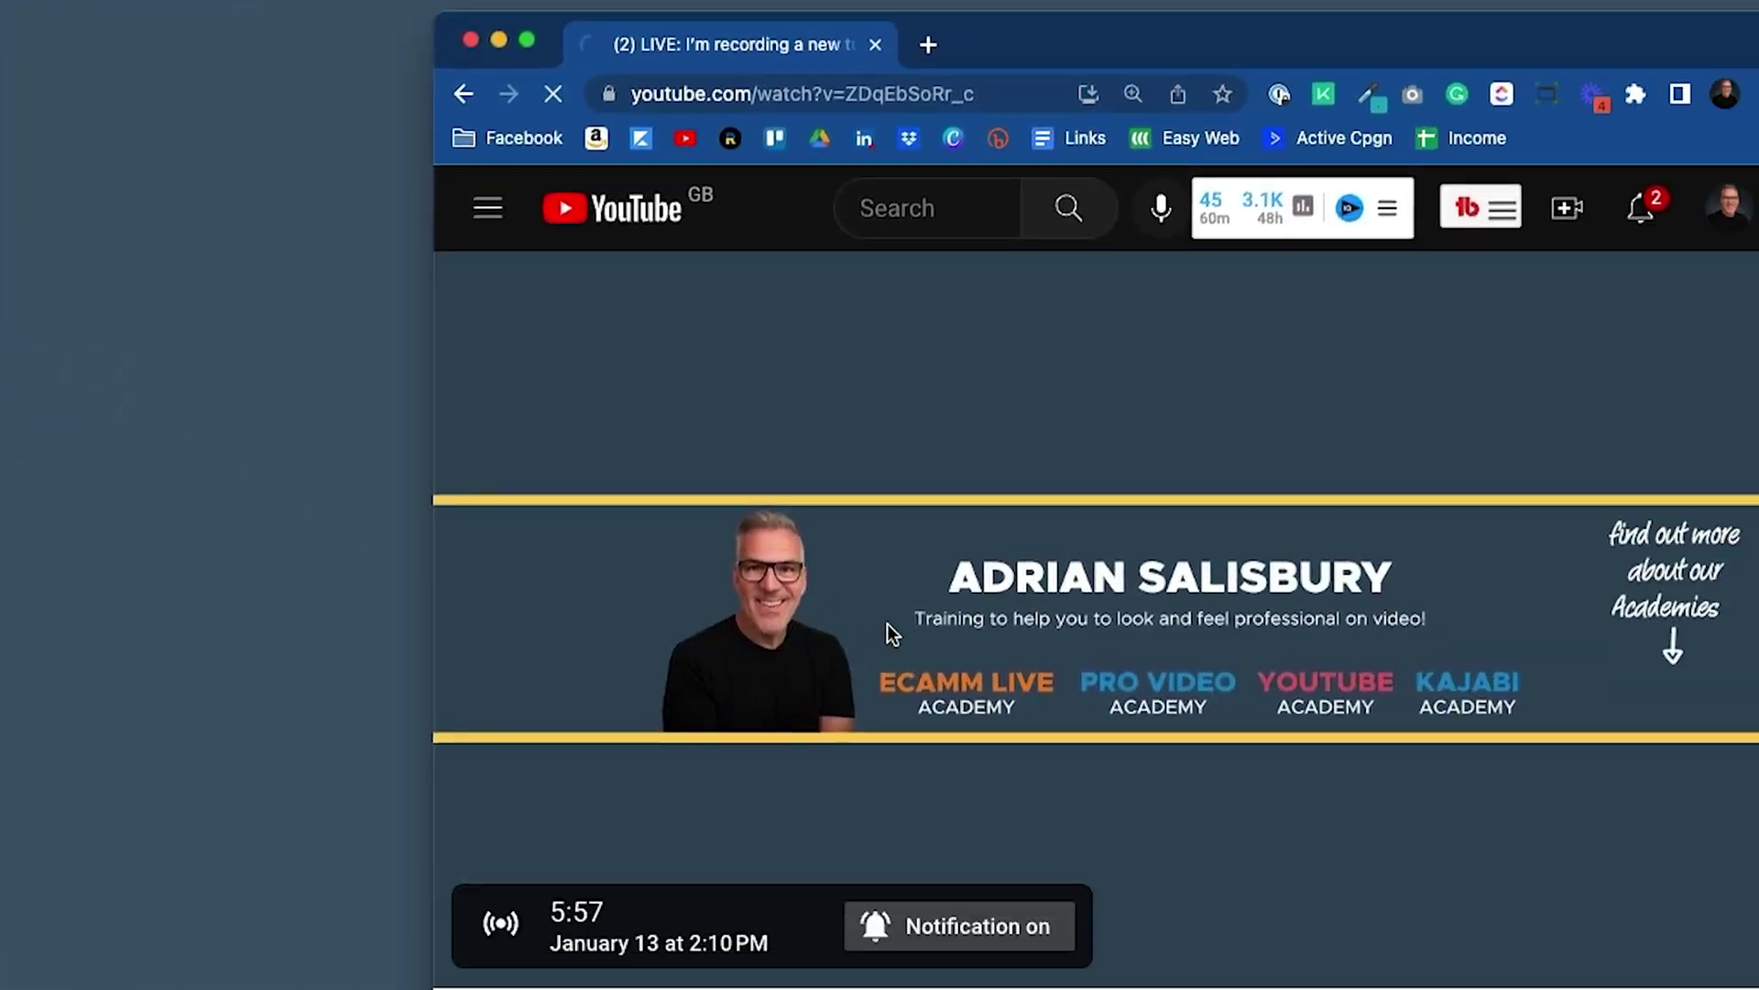
key("super+r")
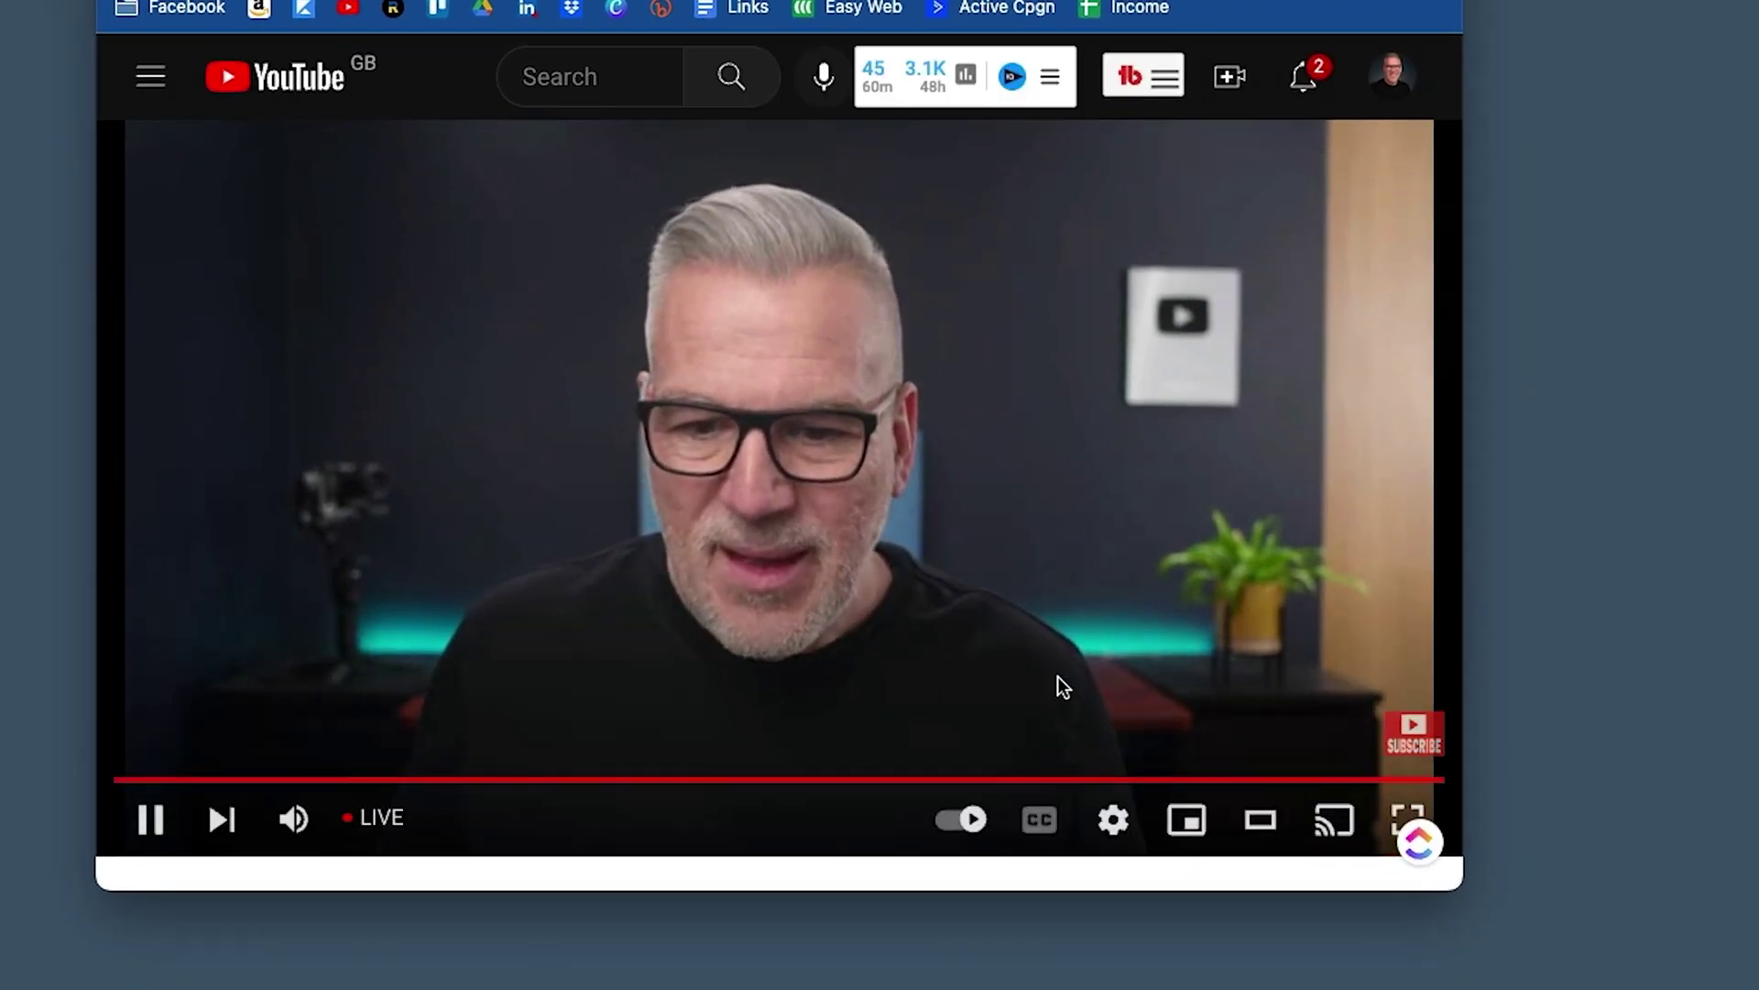
left_click(1112, 818)
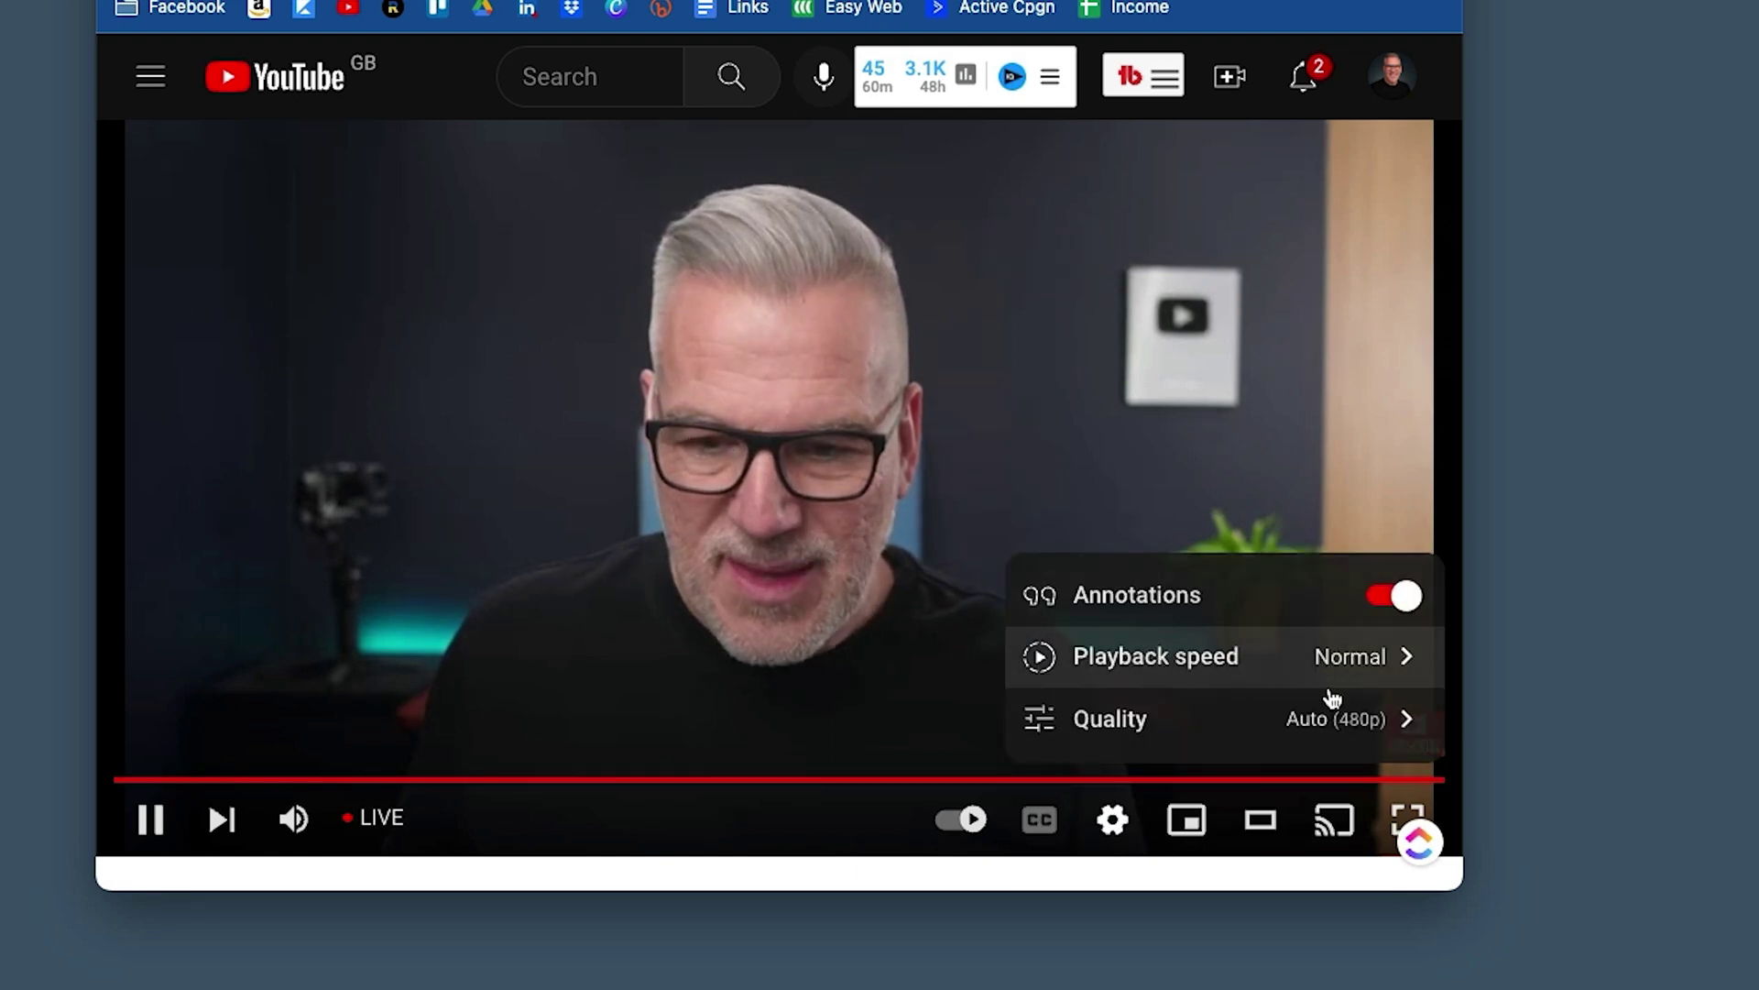
left_click(1335, 718)
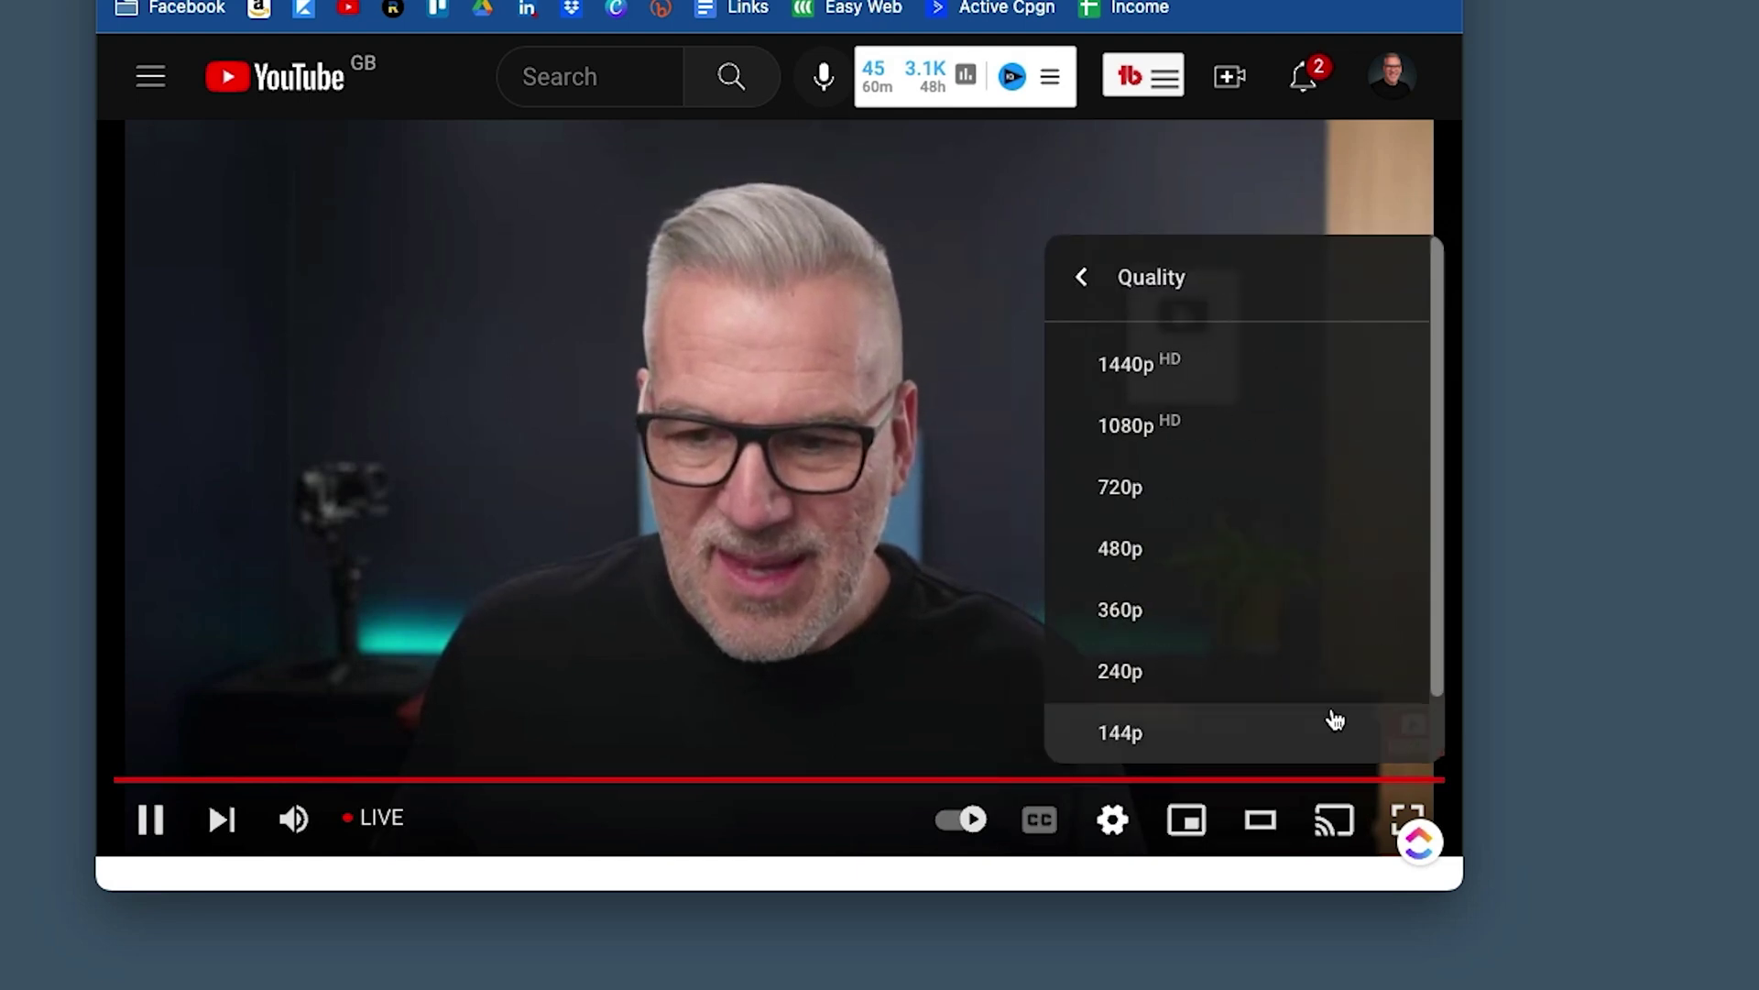
left_click(1134, 374)
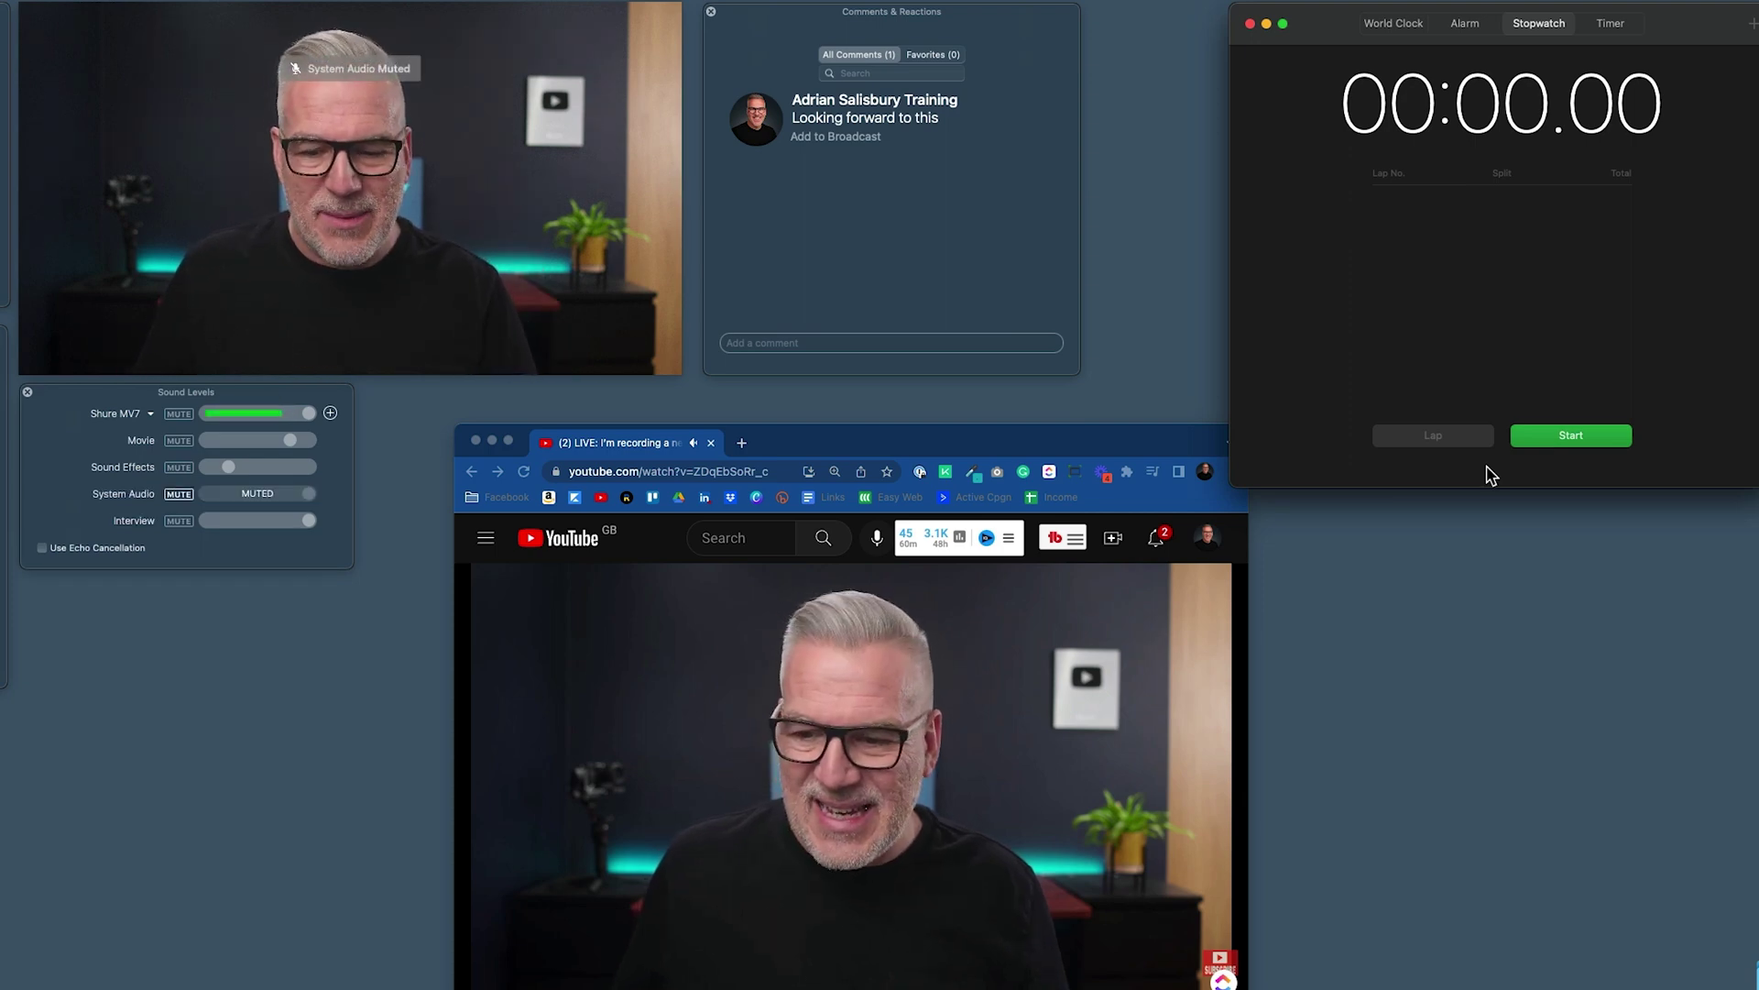
- Time the delay between the live screen and the YouTube playback with the Clock app's stopwatch
mouse_move(259, 165)
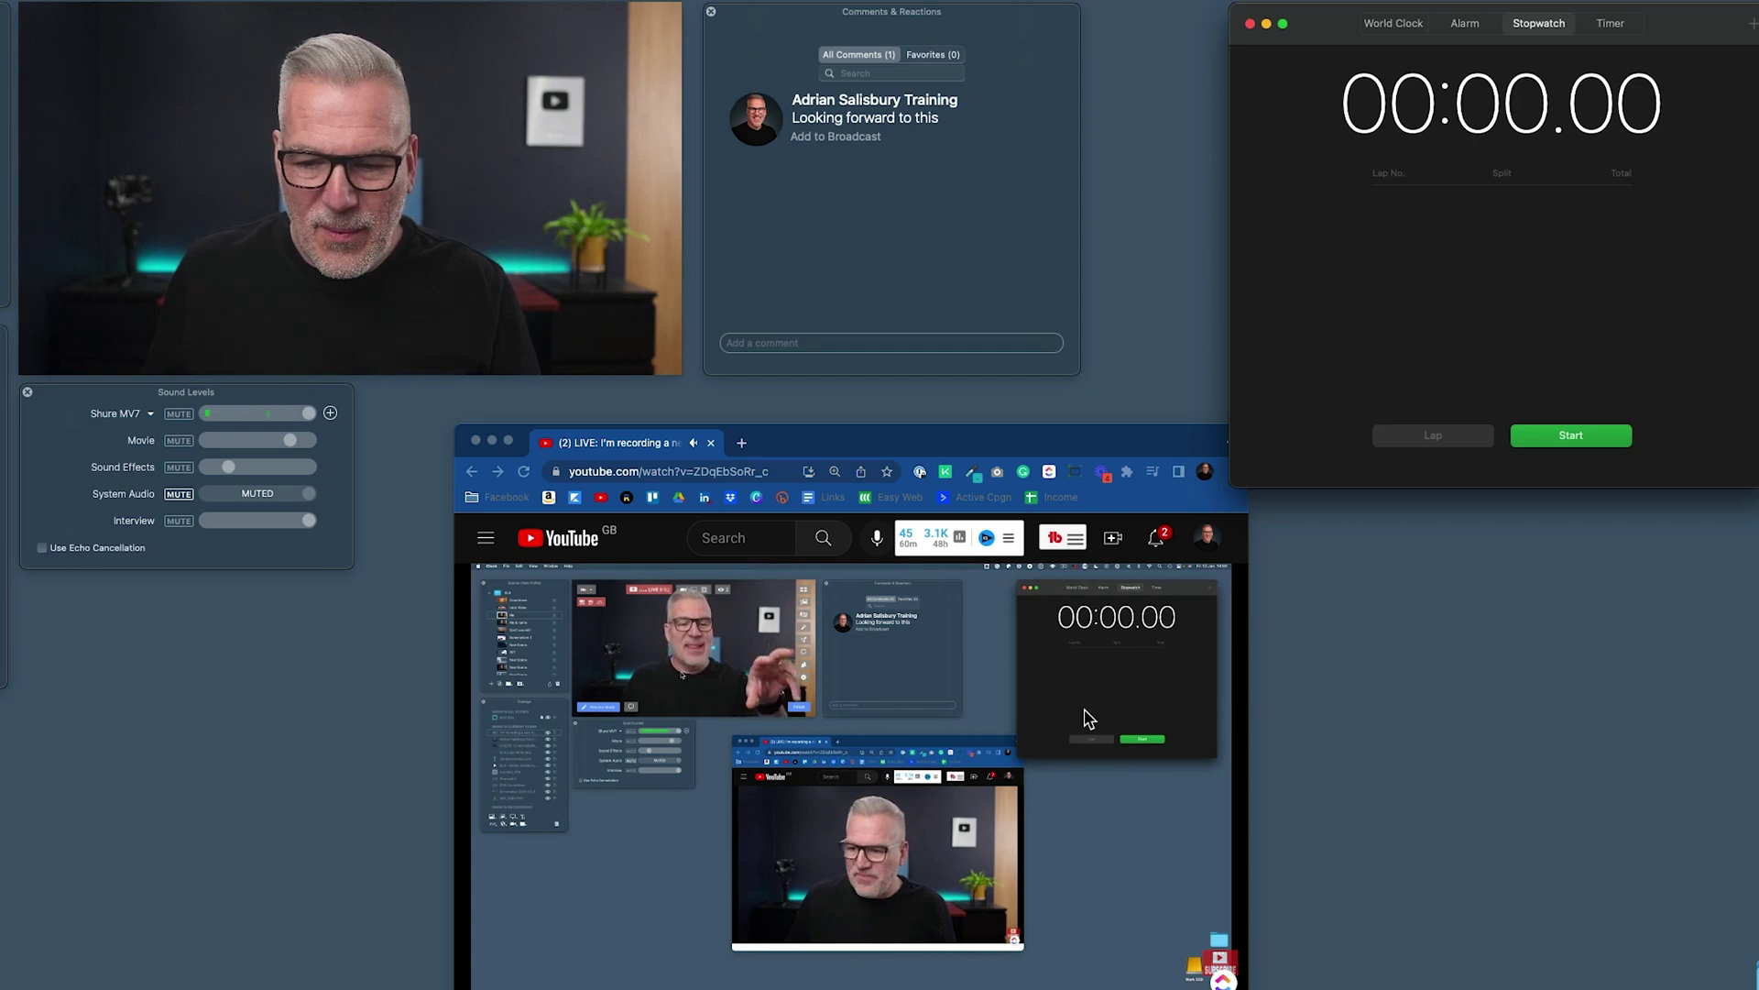
left_click(1571, 436)
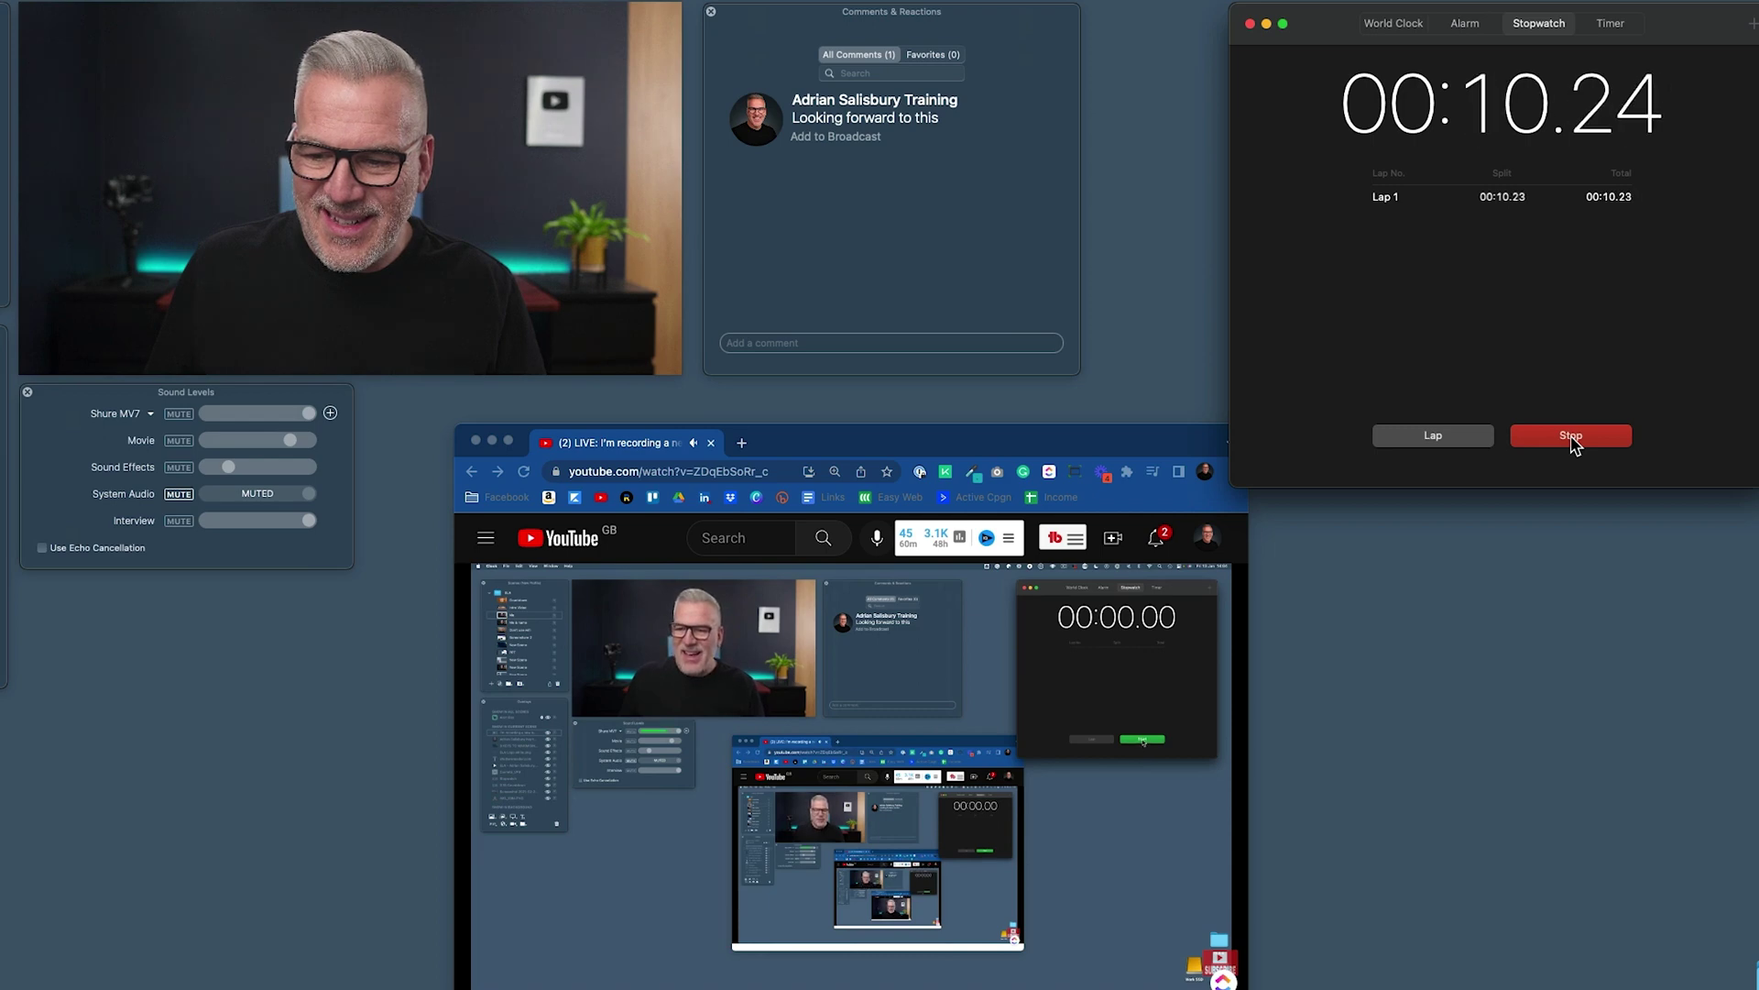
left_click(1572, 437)
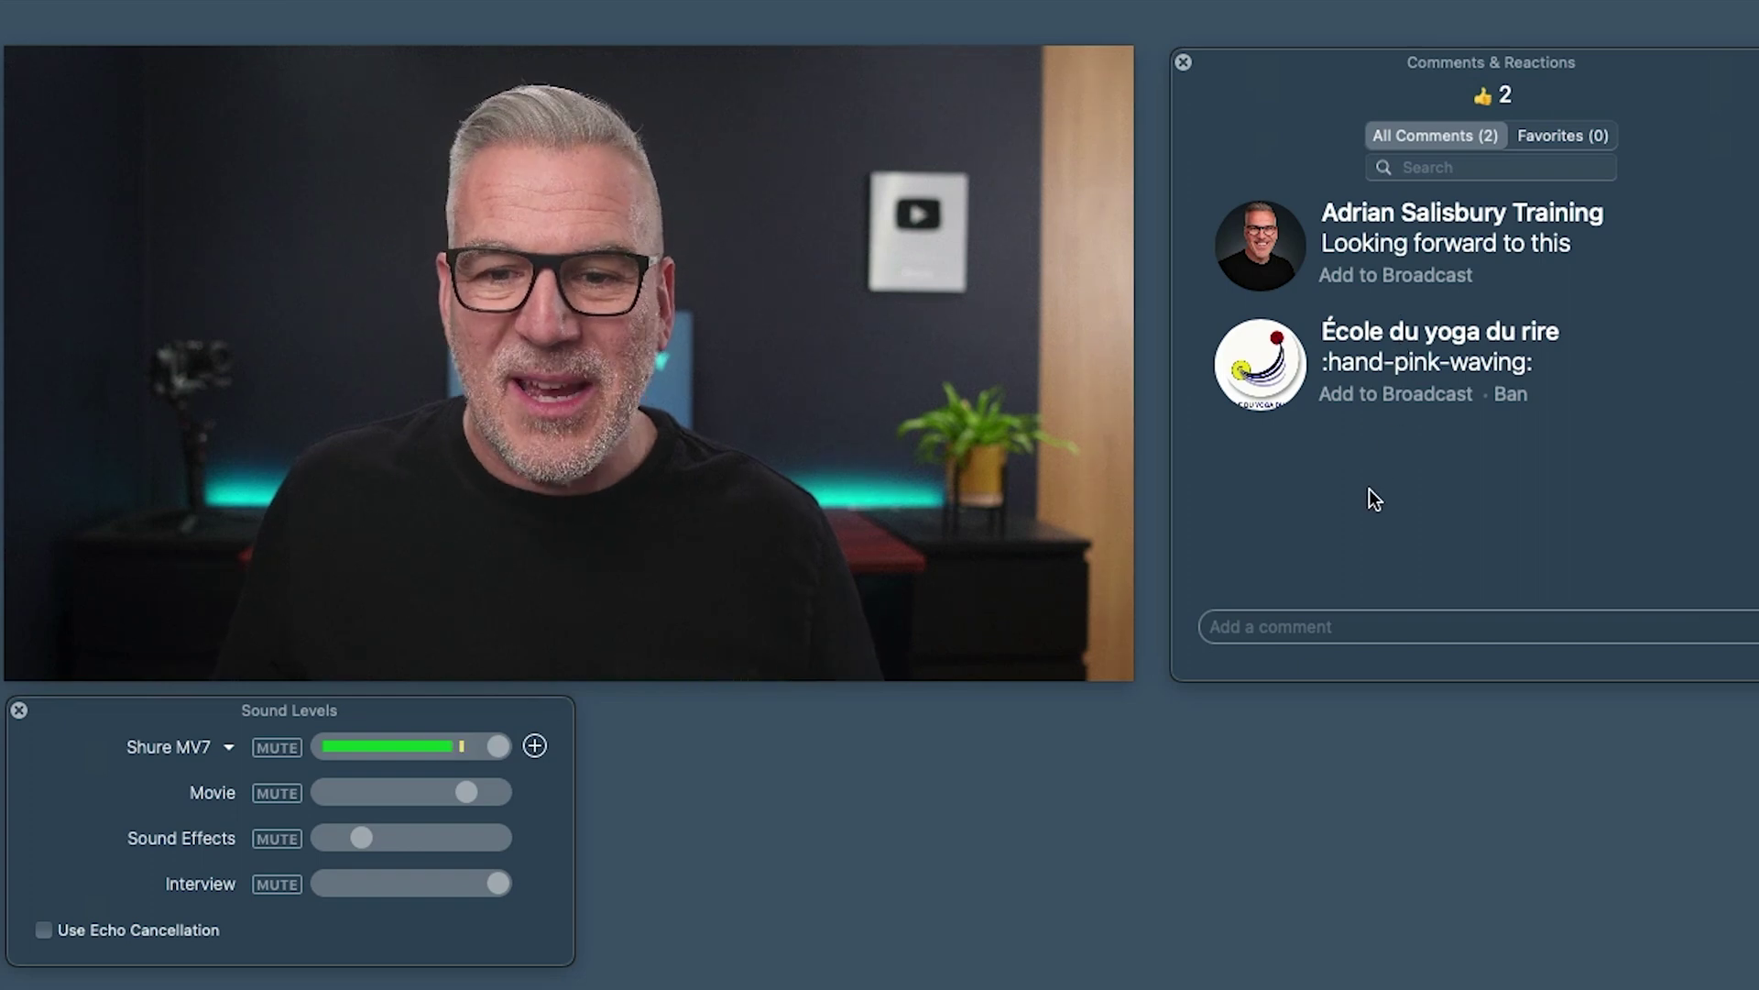
- Show the ":hand-pink-waving:" viewer comment on the broadcast in Ecamm Live and reposition its overlay over the video
left_click(1269, 361)
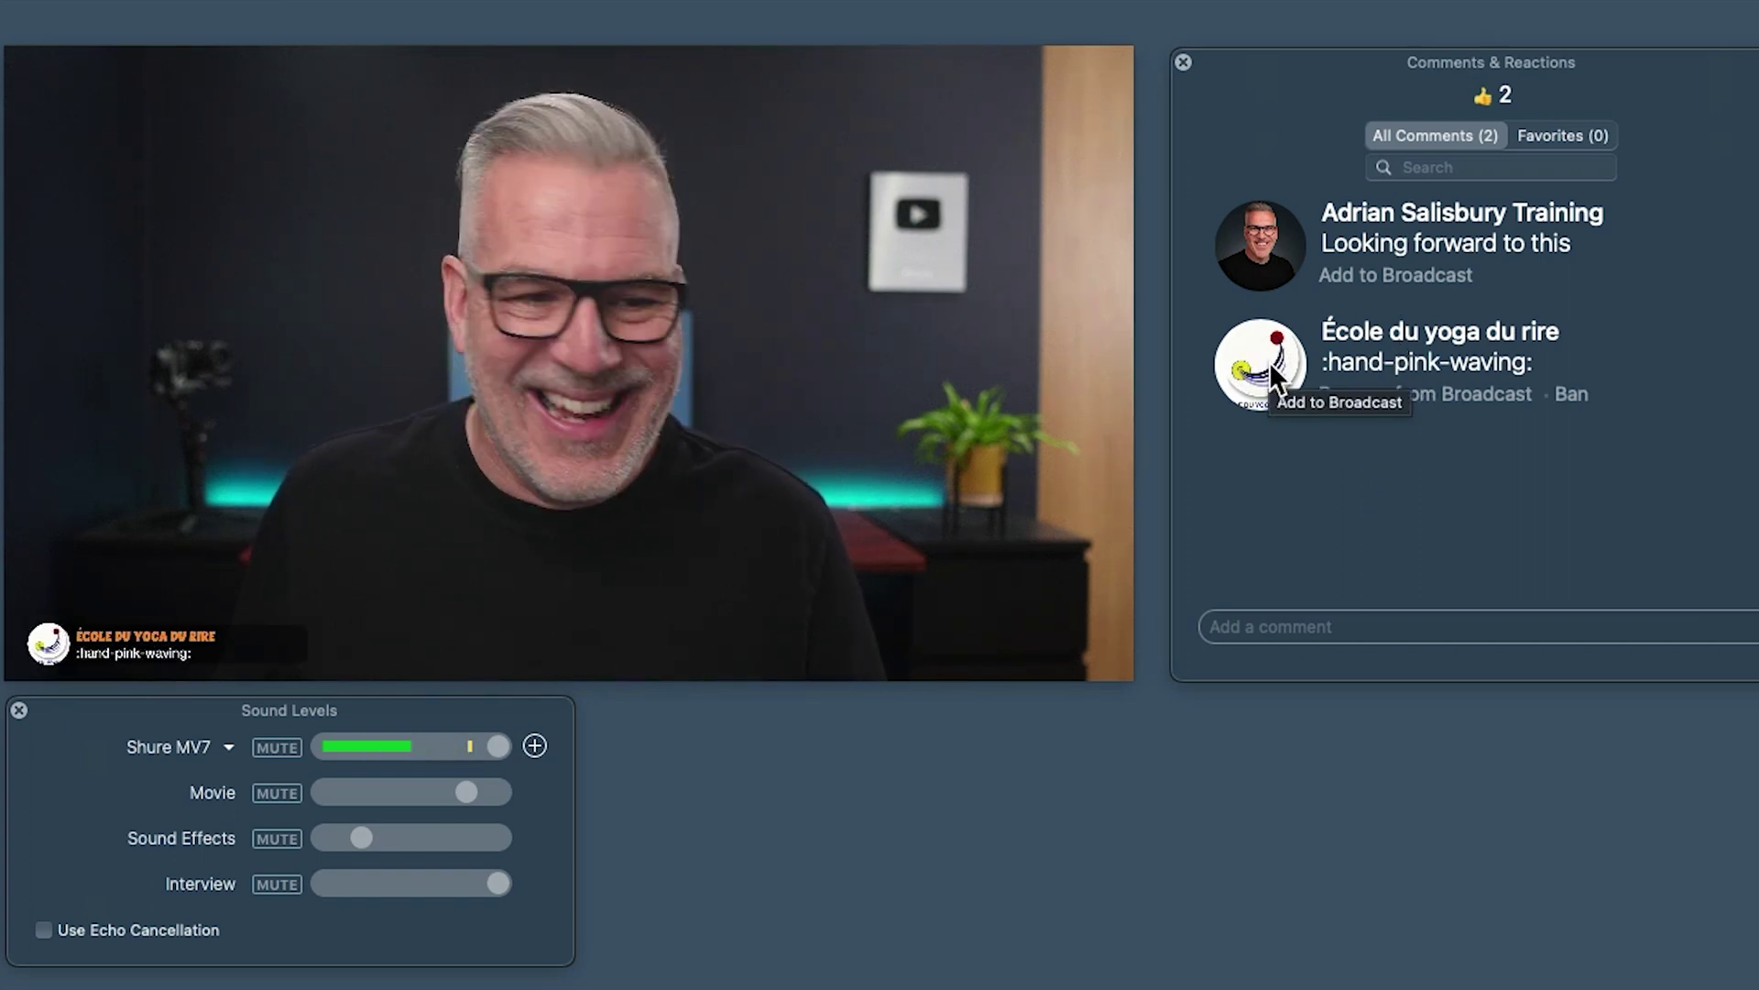
mouse_move(287, 629)
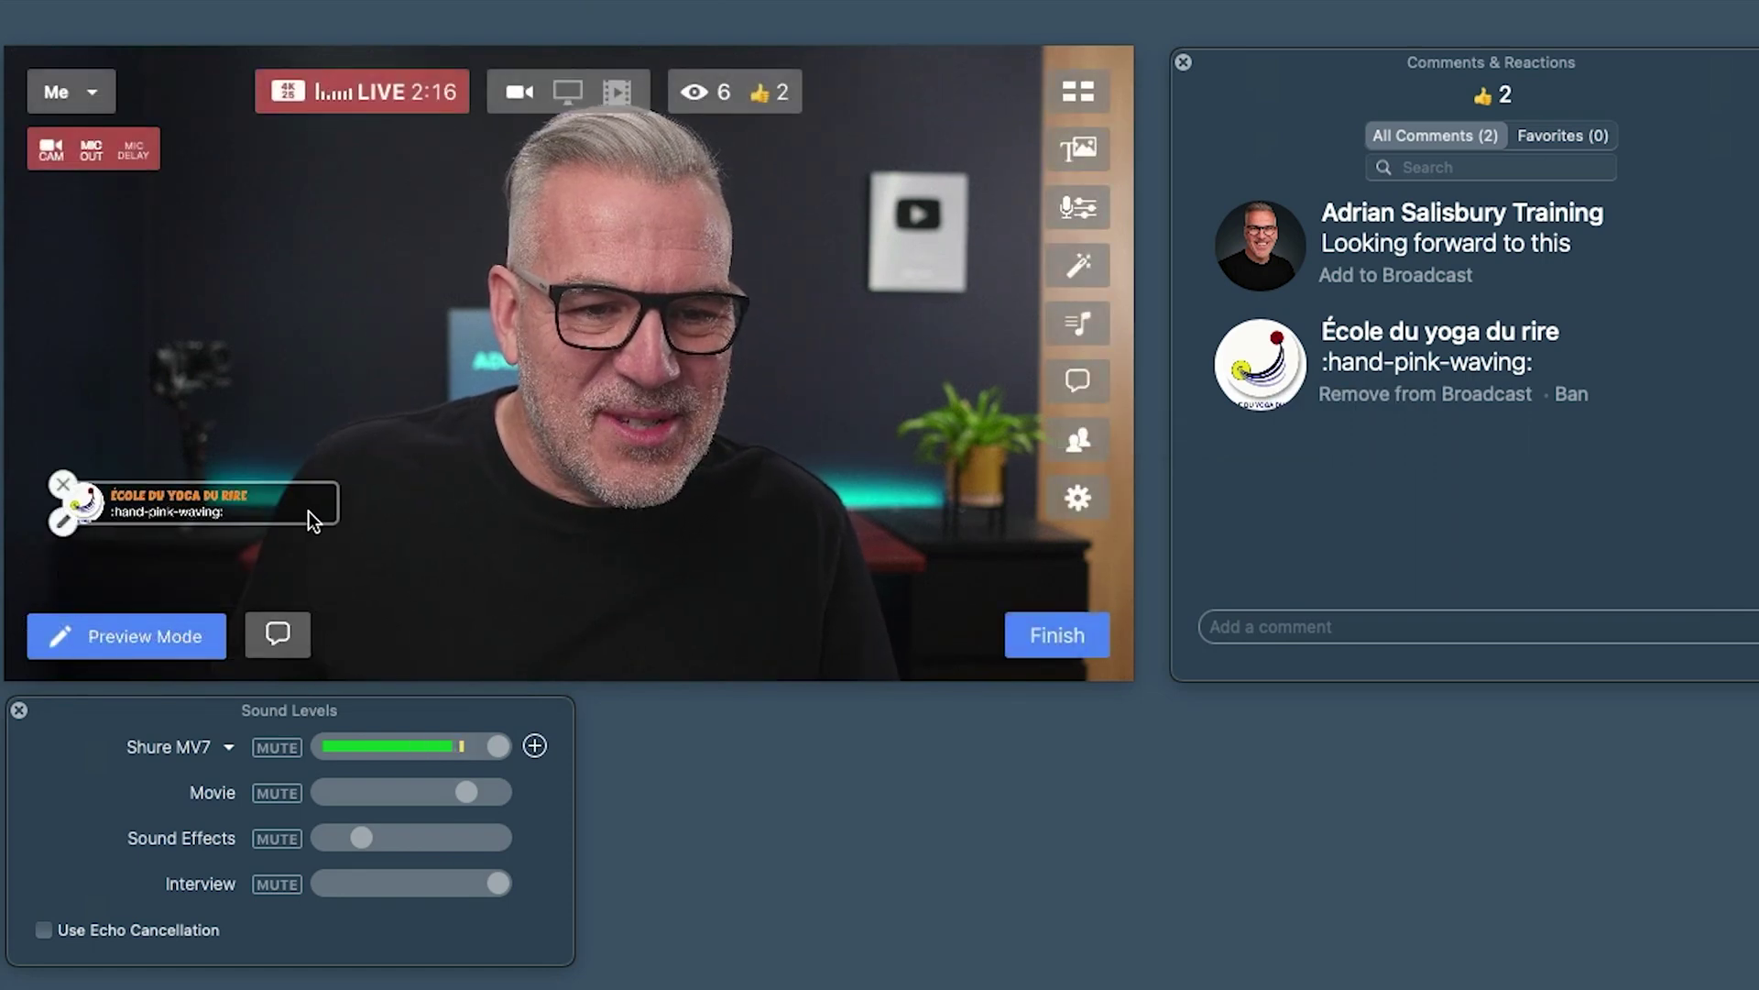
left_click_drag(421, 585, 749, 762)
left_click_drag(565, 551, 540, 610)
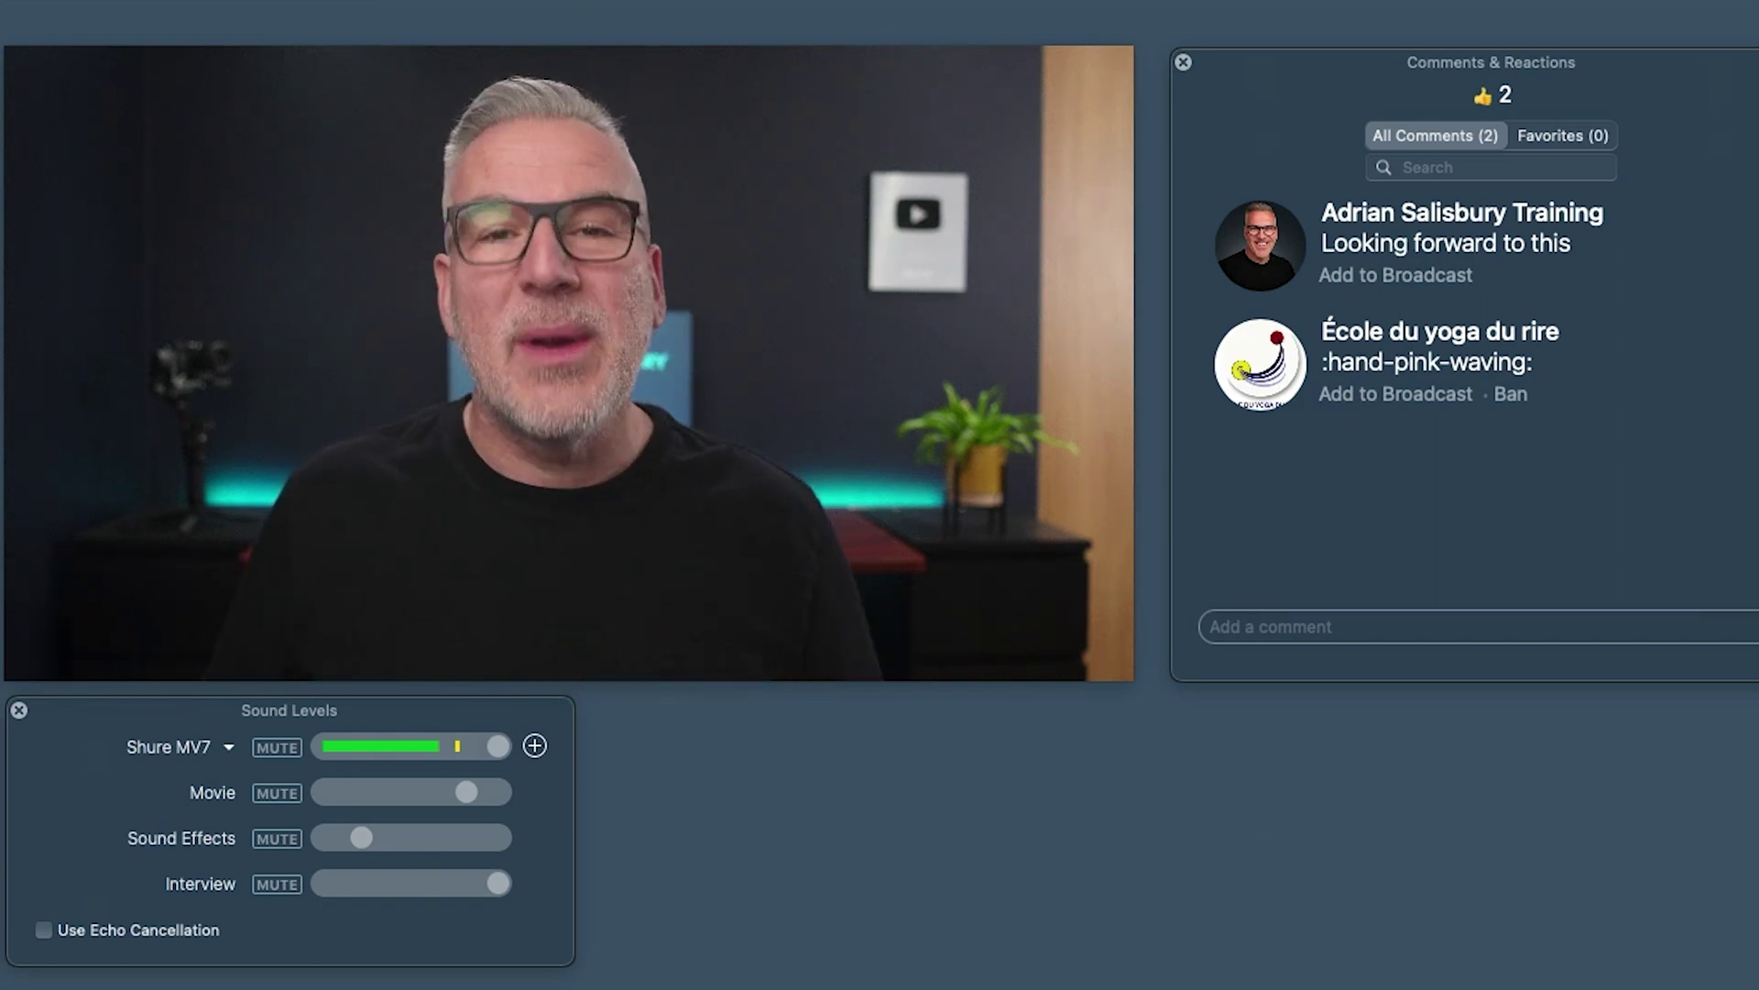
- Inspect the playback quality options available for the live stream on its YouTube watch page
mouse_move(816, 448)
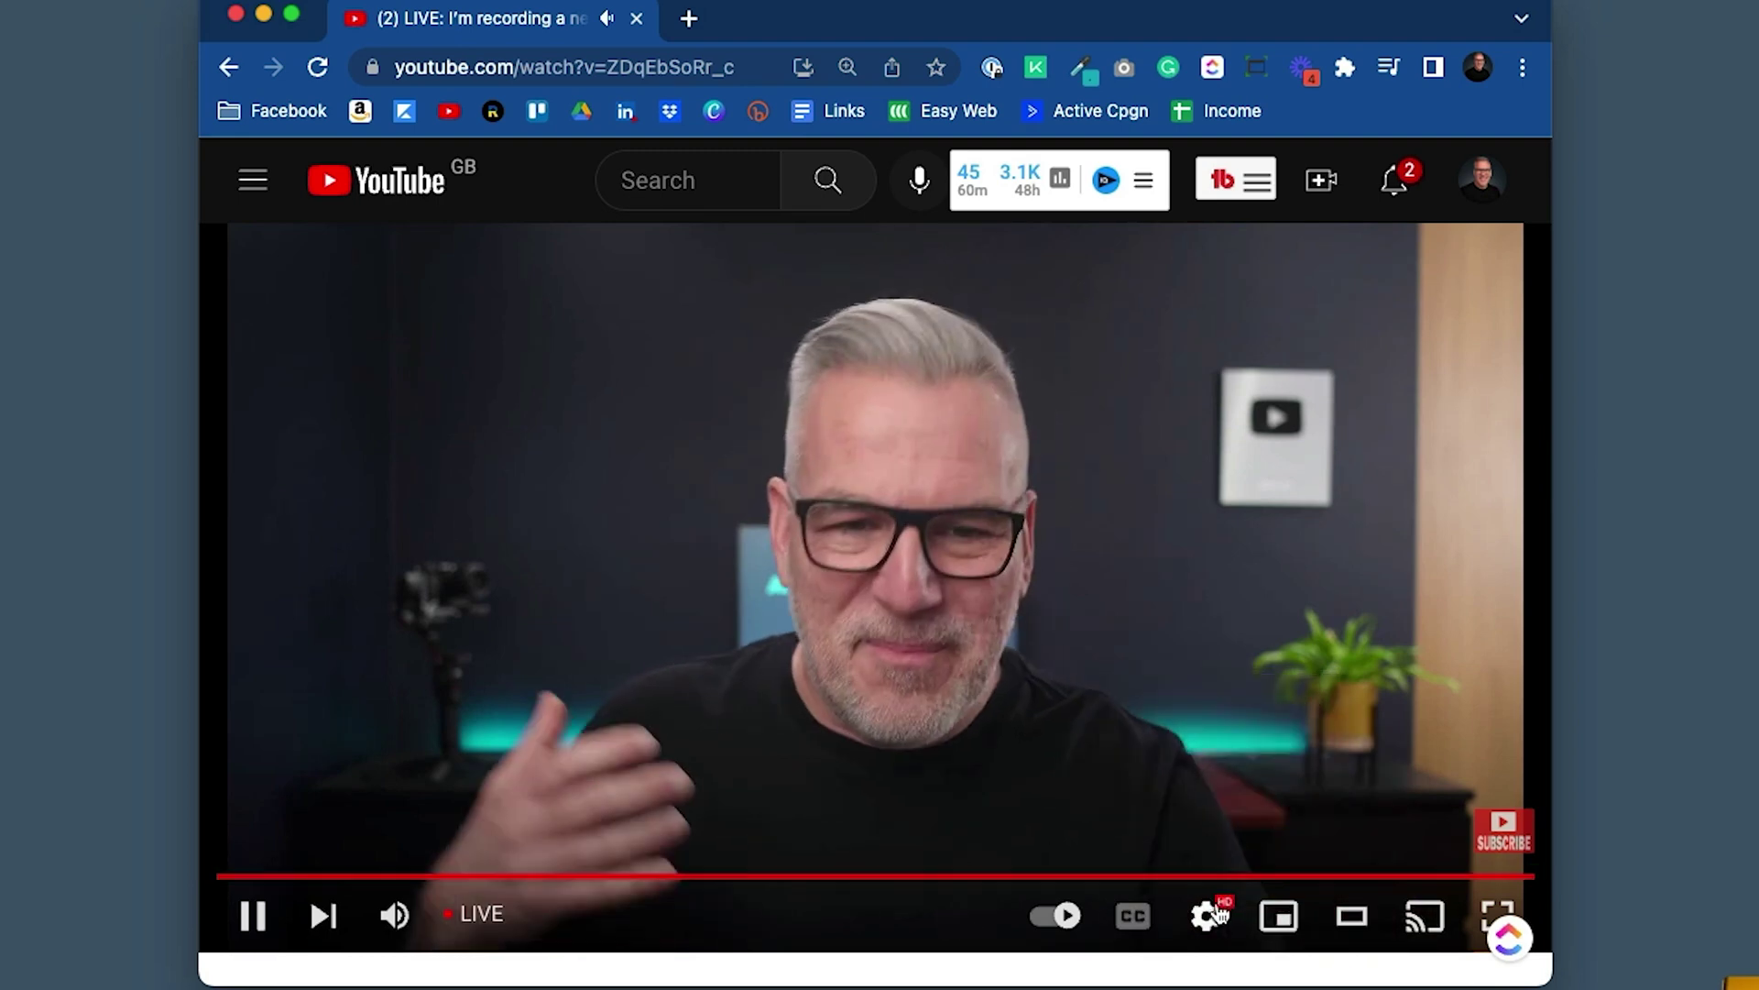
left_click(1206, 915)
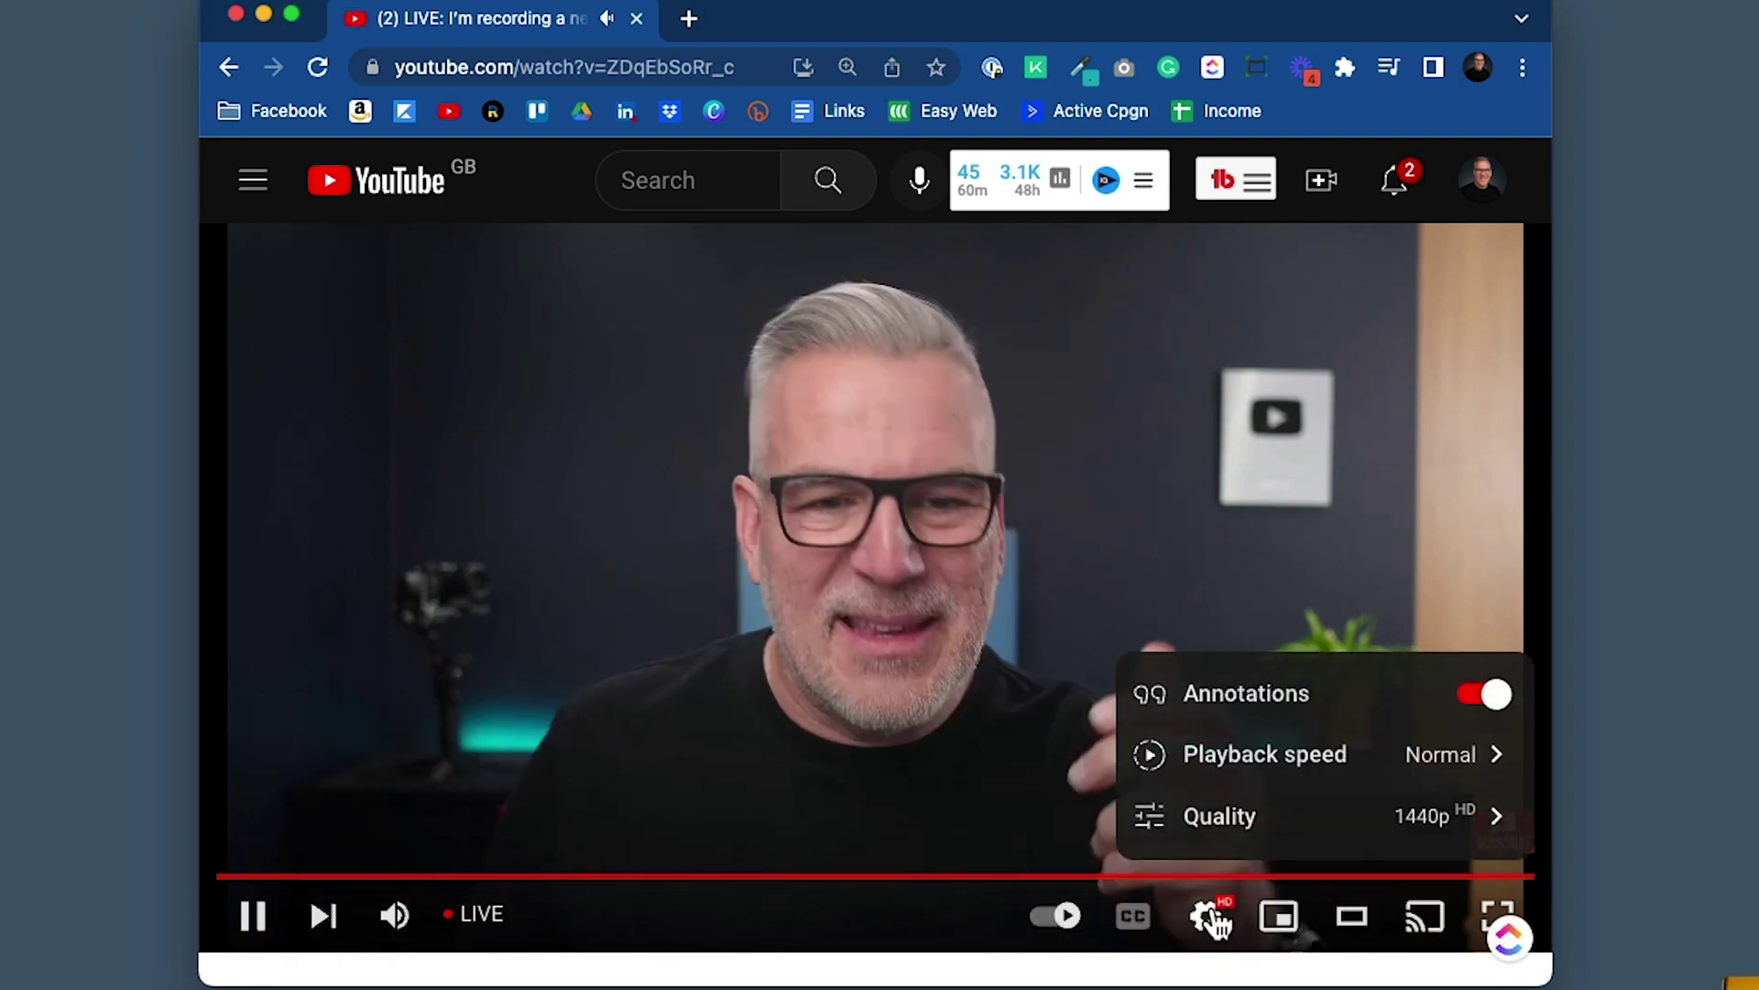
left_click(1390, 817)
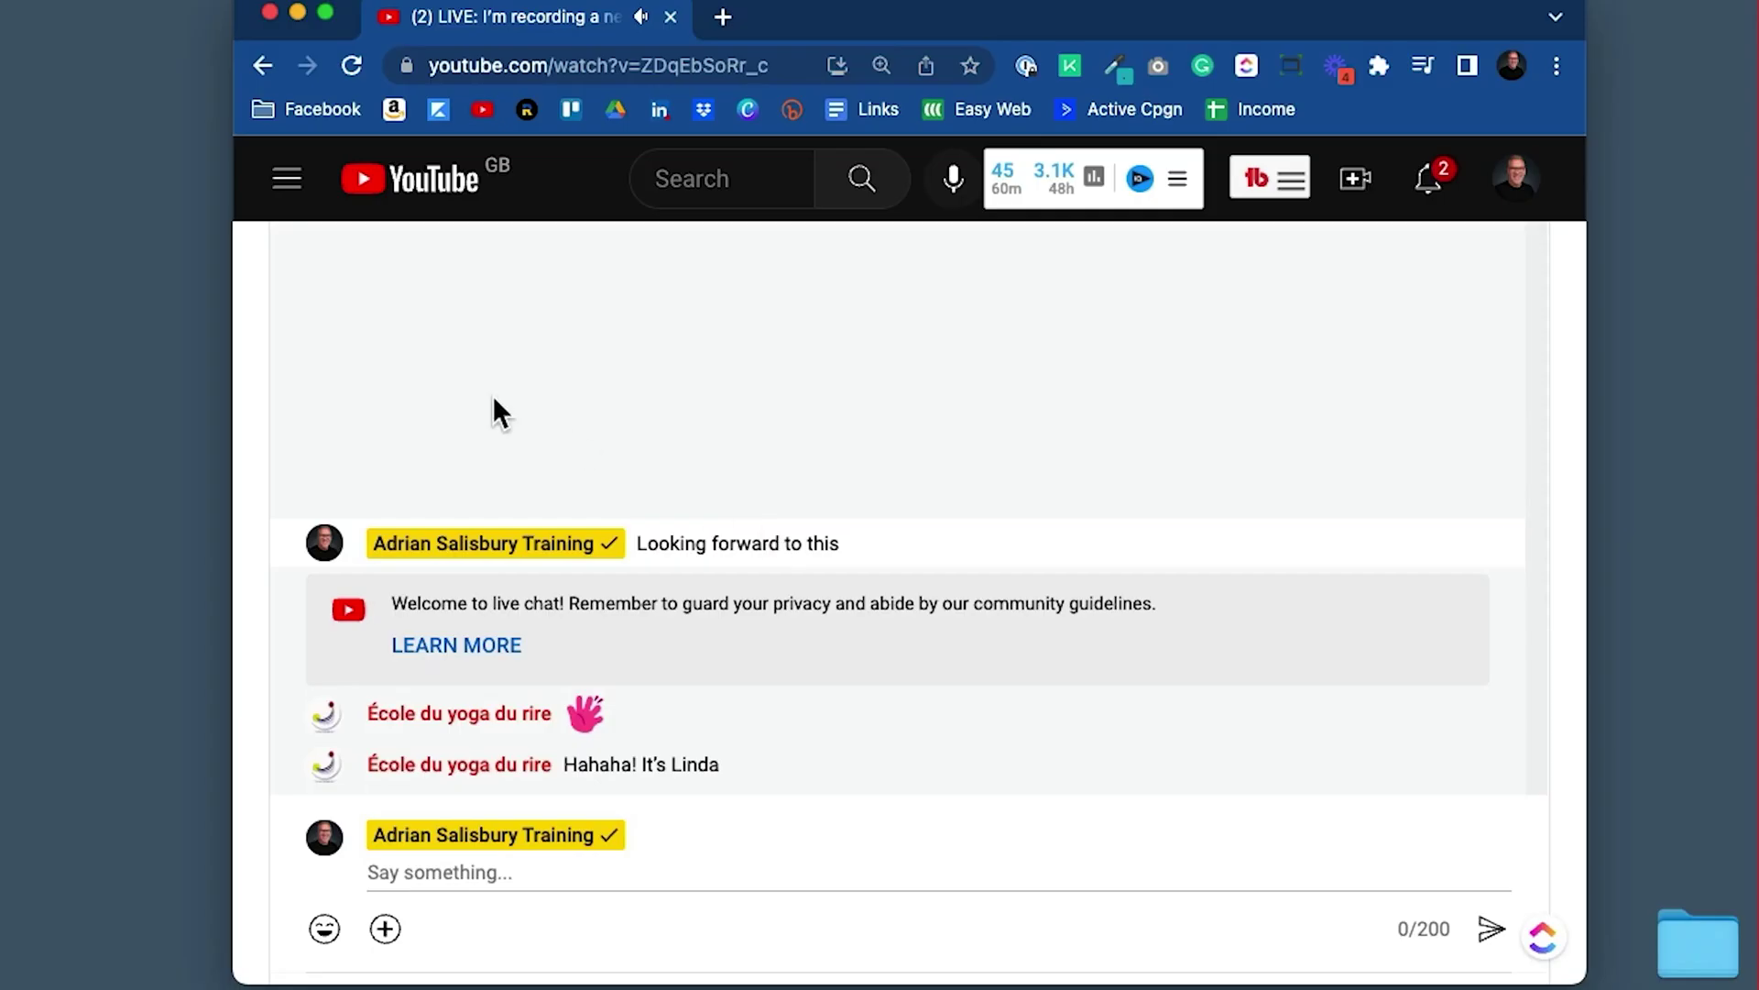
- Review the live chat on the watch page and show the viewer comment about seeing no delay on the broadcast in Ecamm Live
scroll(257, 481, "up", 10)
scroll(249, 546, "down", 10)
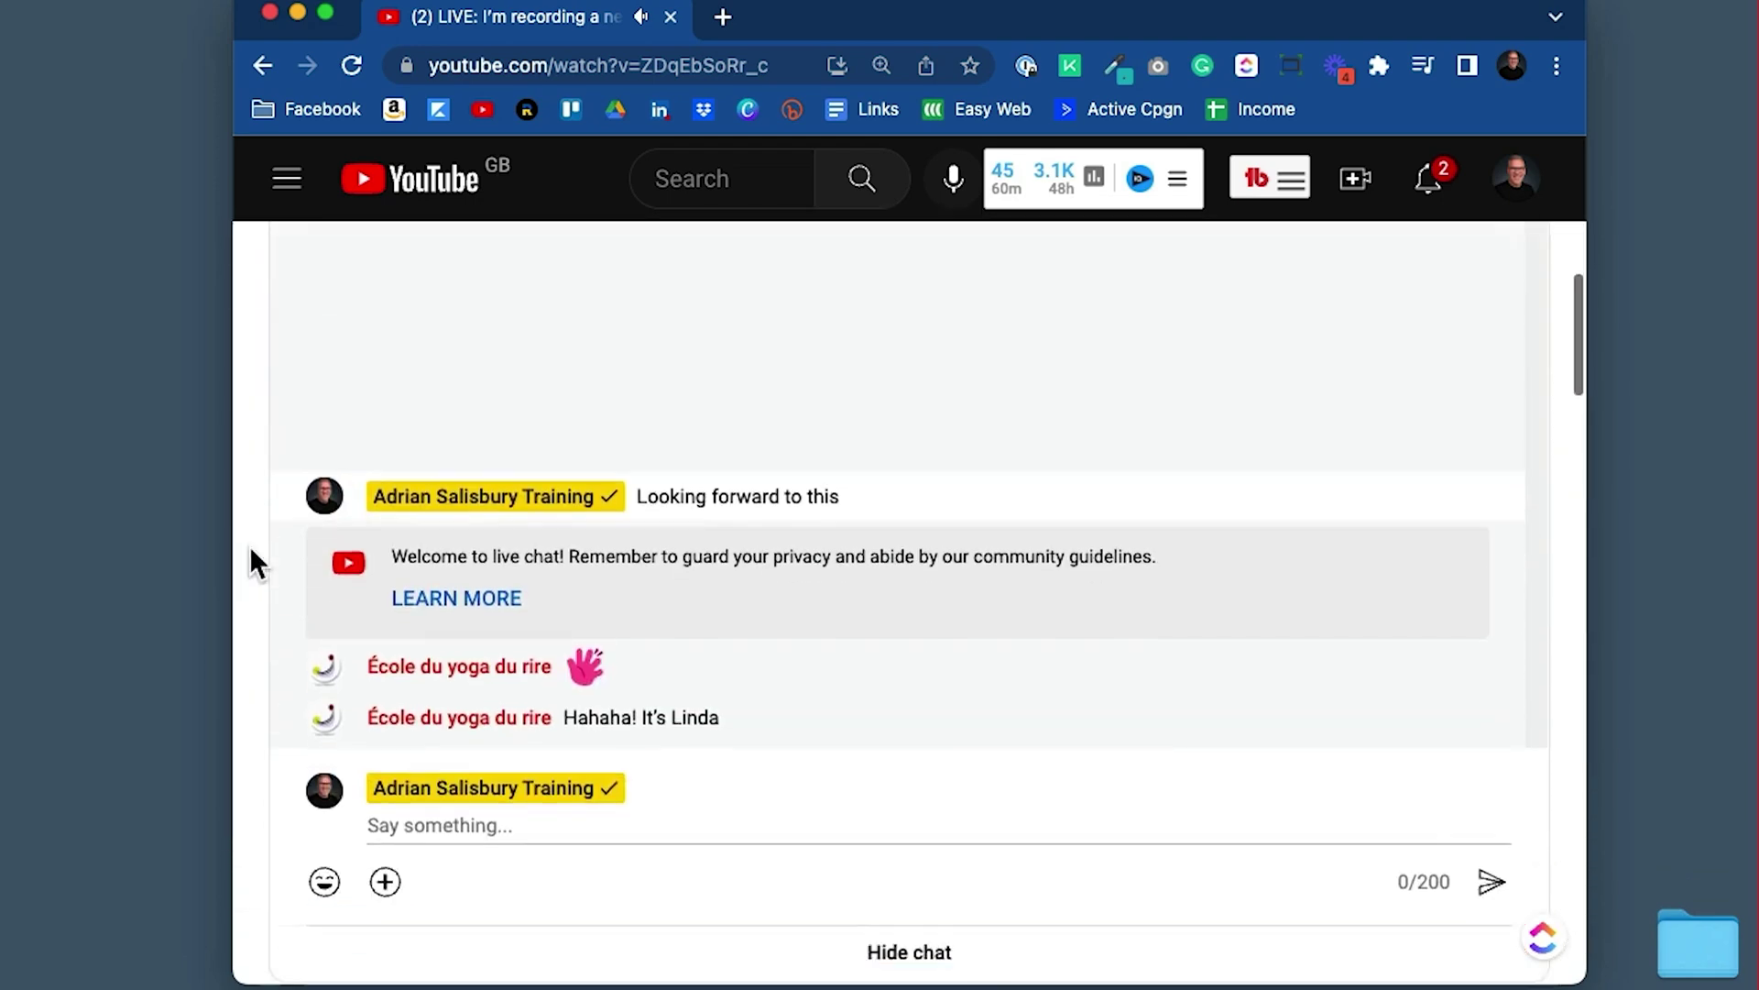
scroll(246, 531, "down", 2)
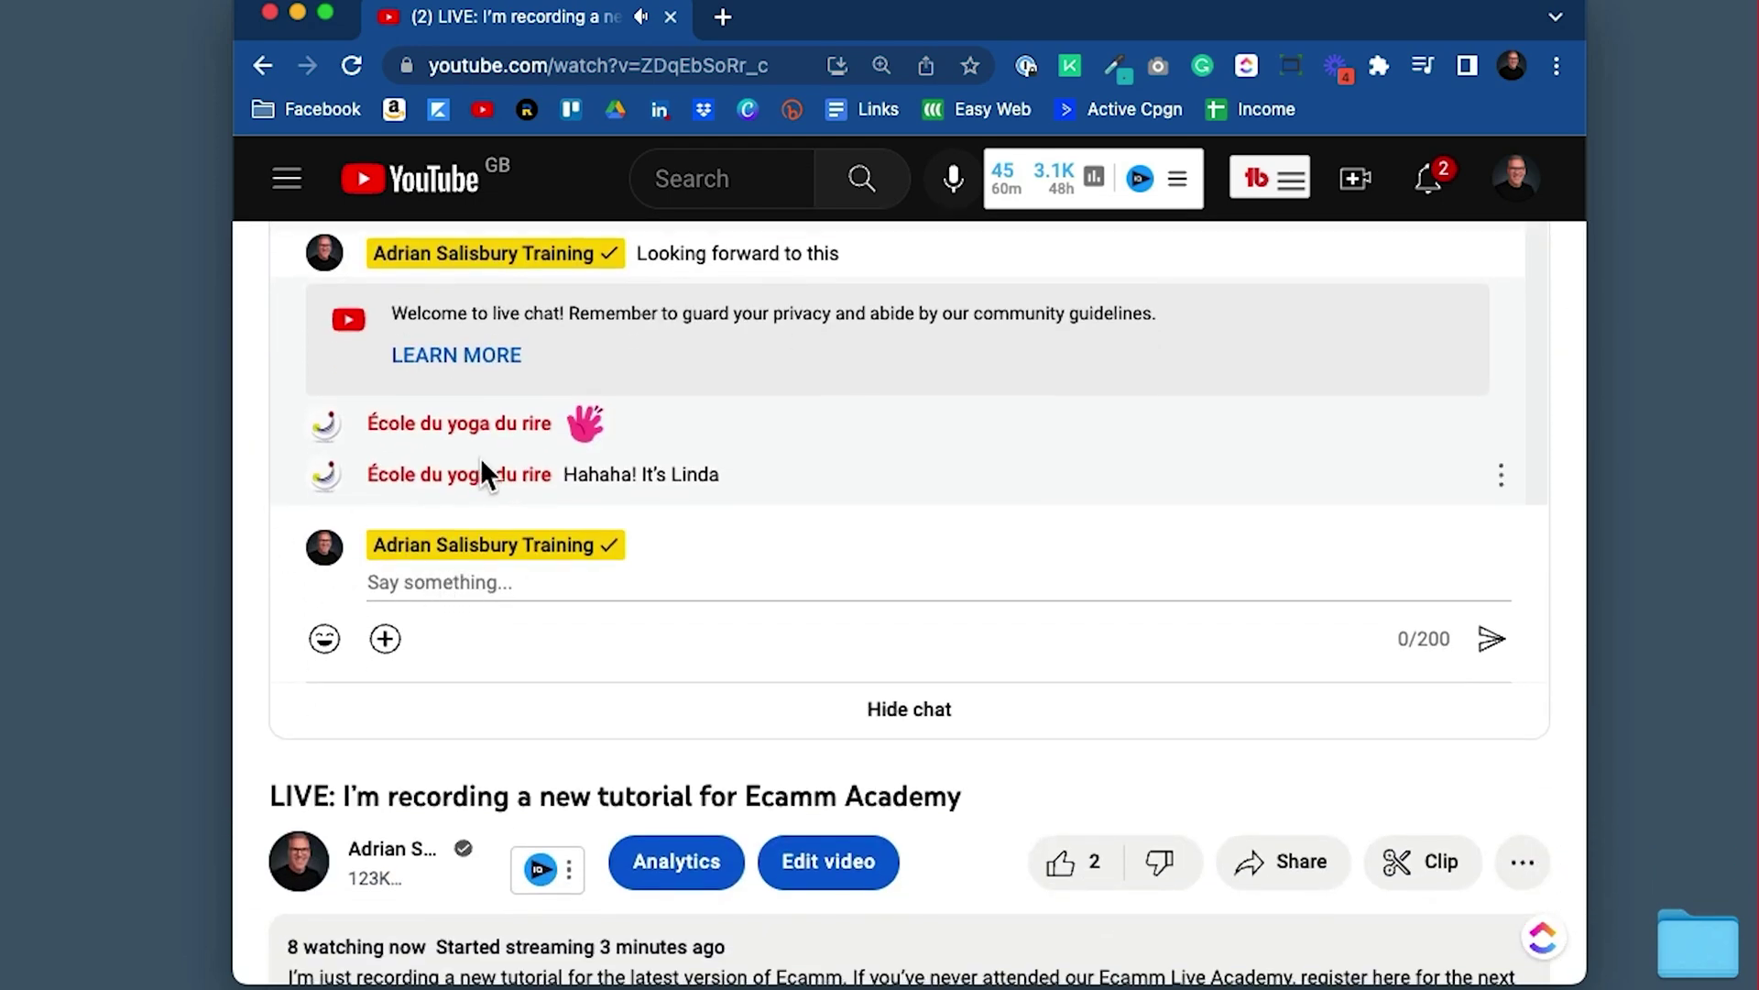
scroll(251, 491, "up", 10)
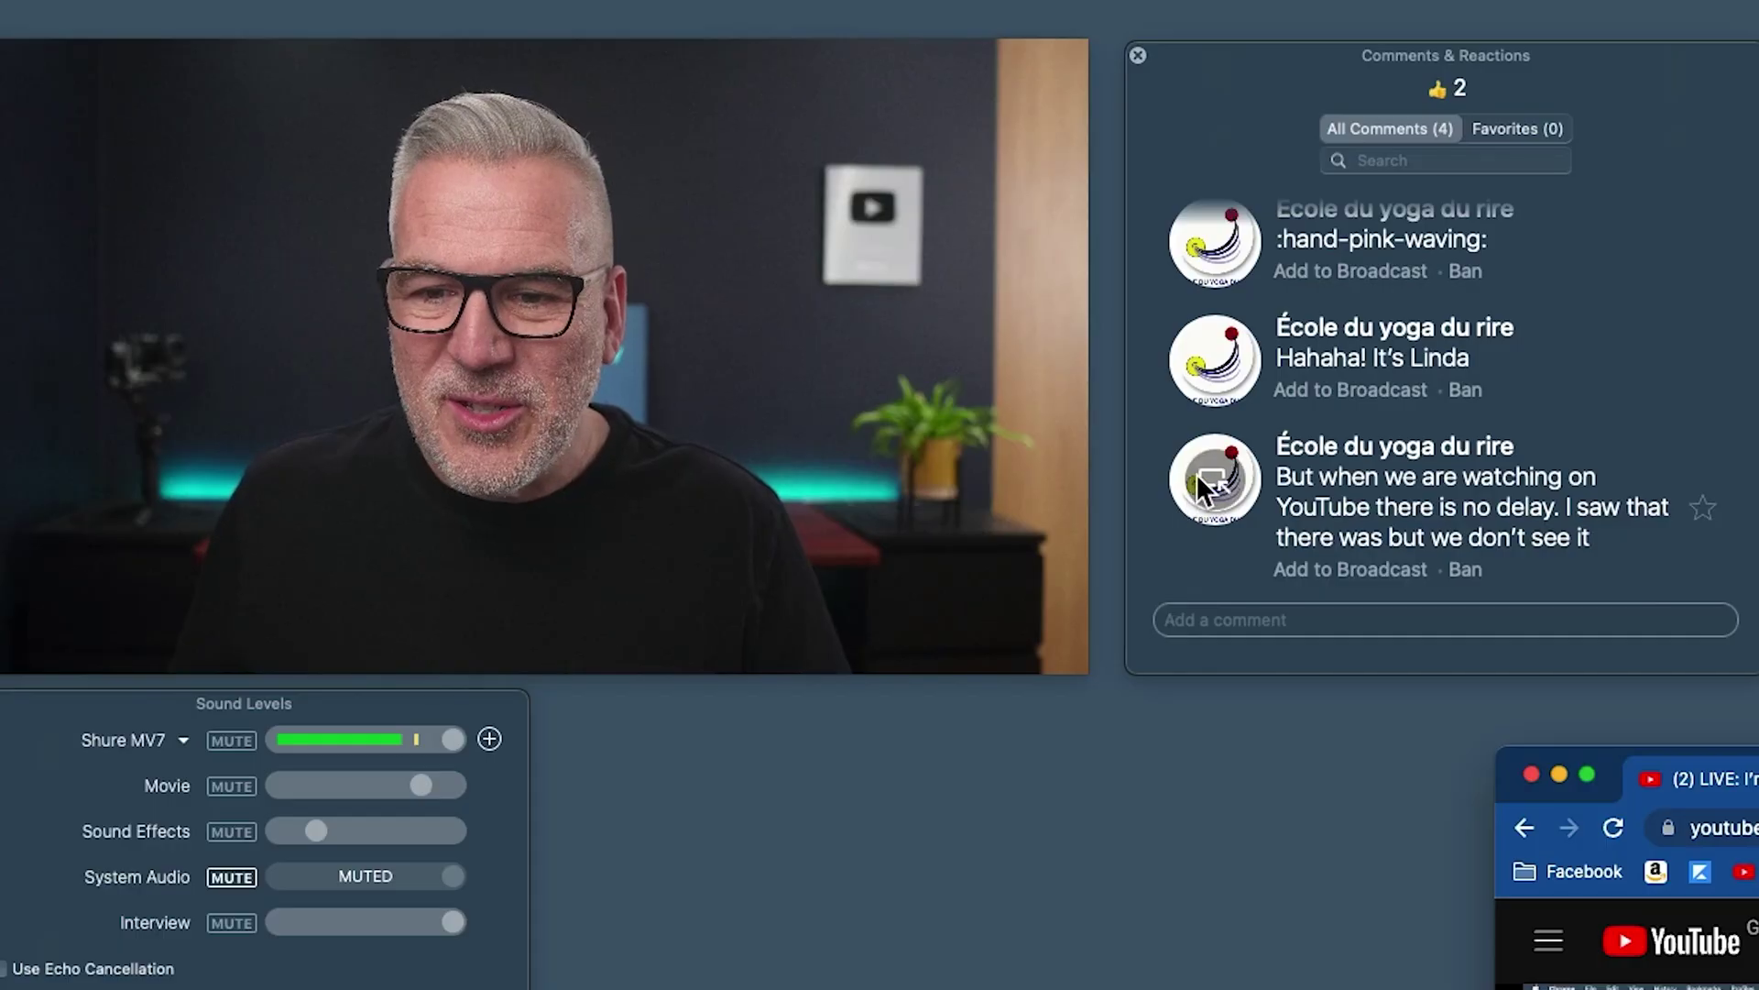
left_click(1217, 476)
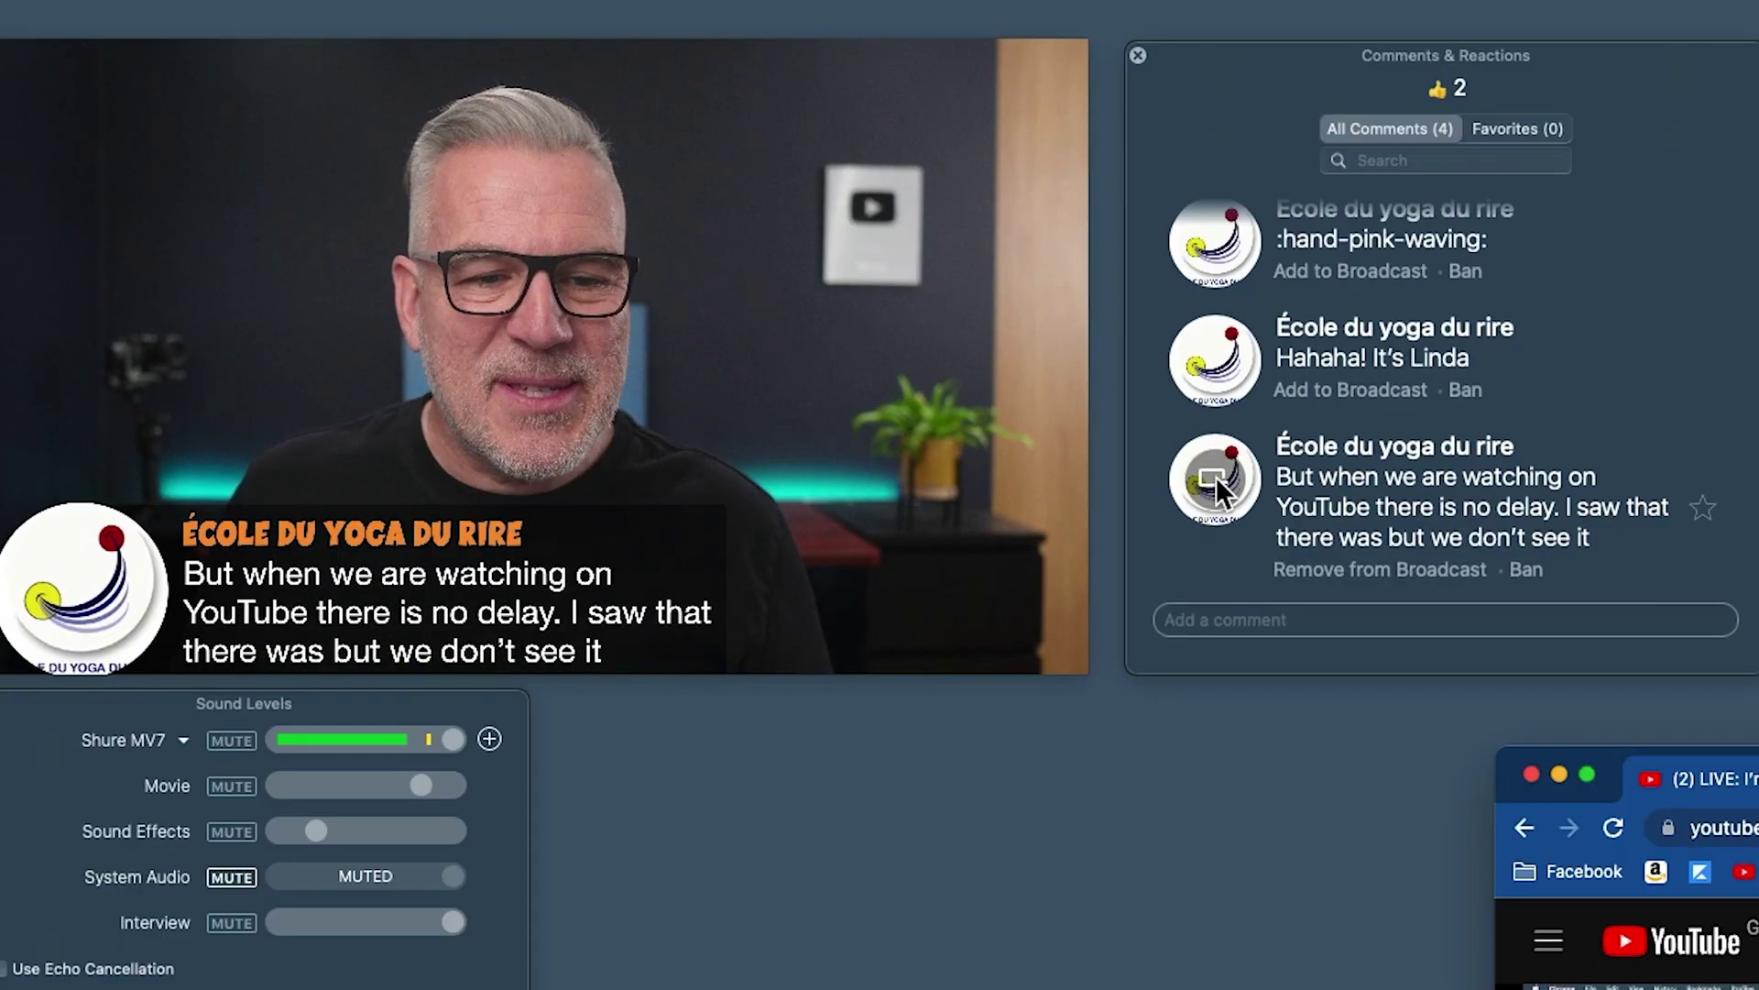
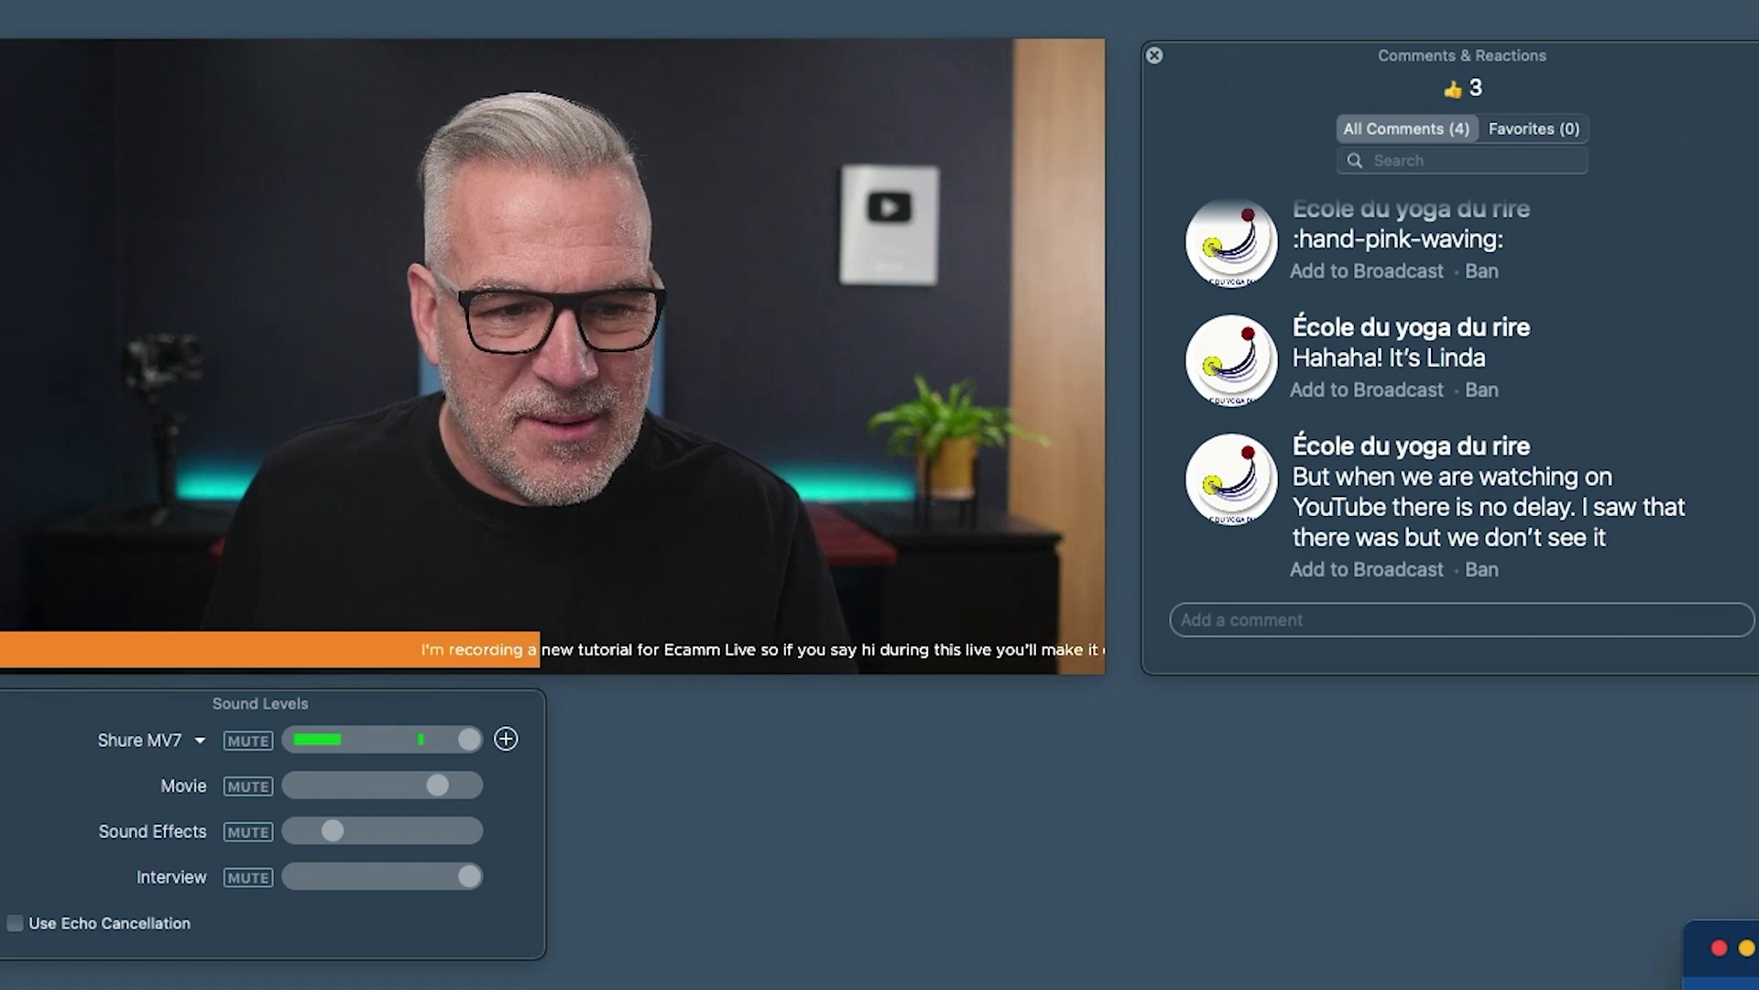
- Move the orange scrolling ticker higher over the video, and open its text overlay settings and save them
mouse_move(483, 647)
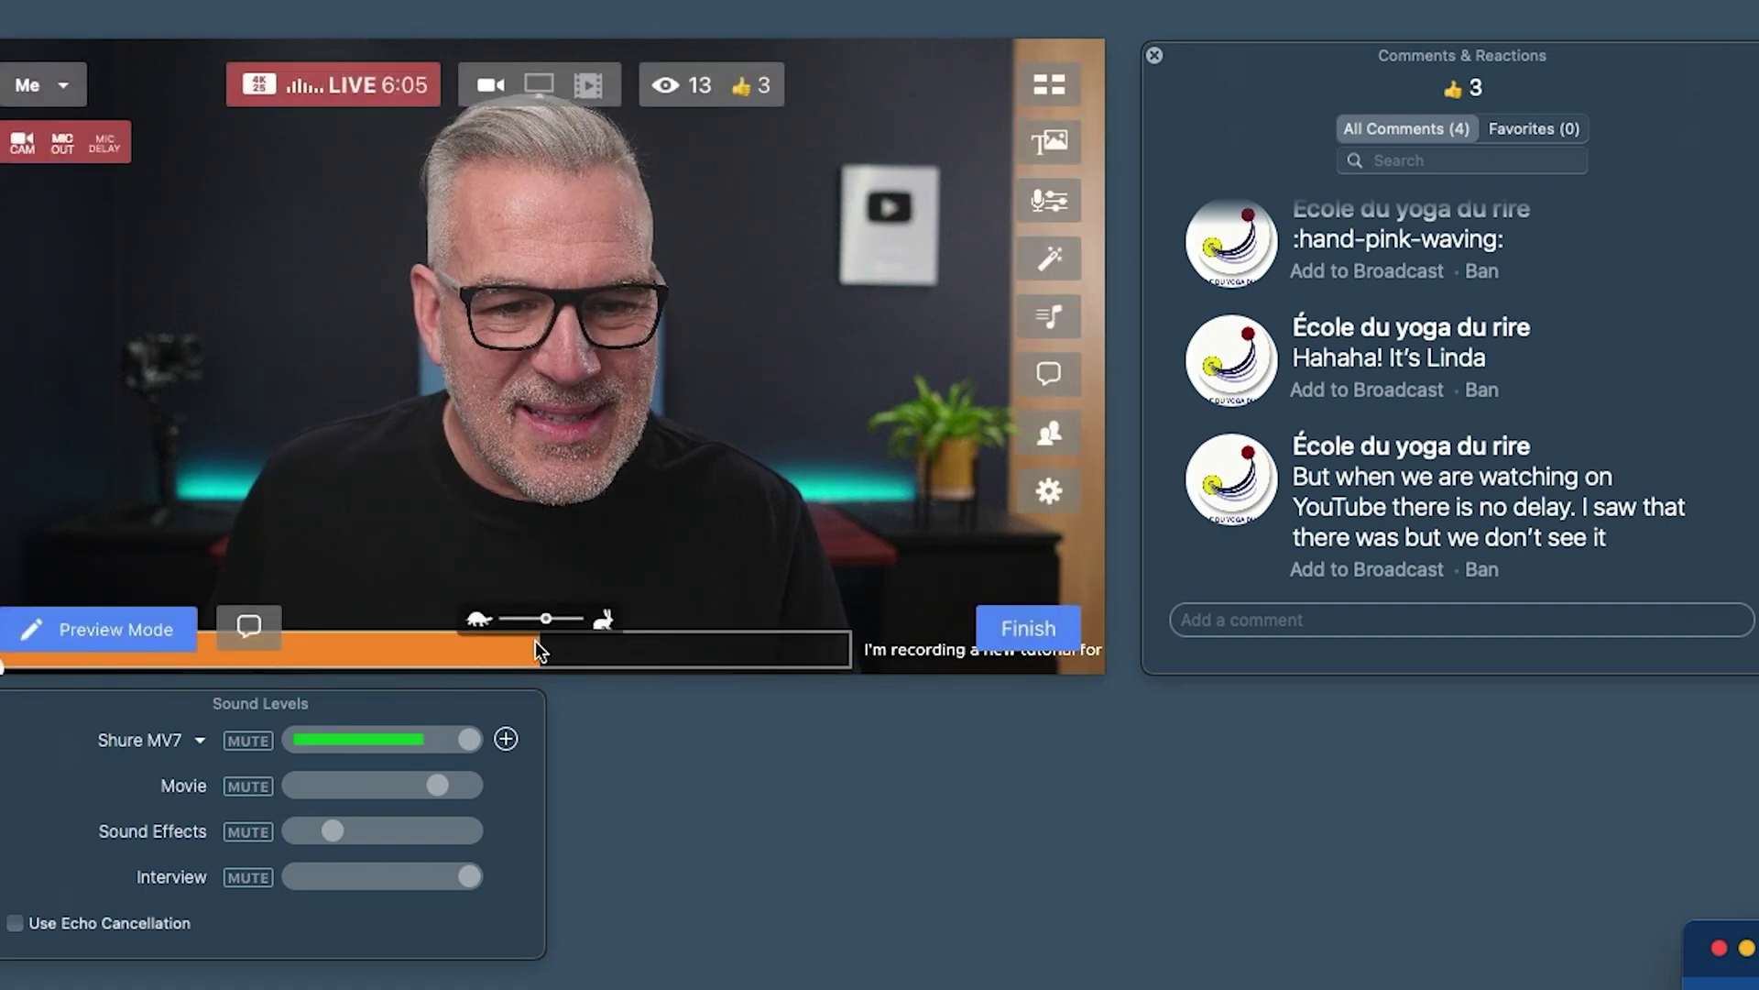
left_click_drag(591, 601, 646, 487)
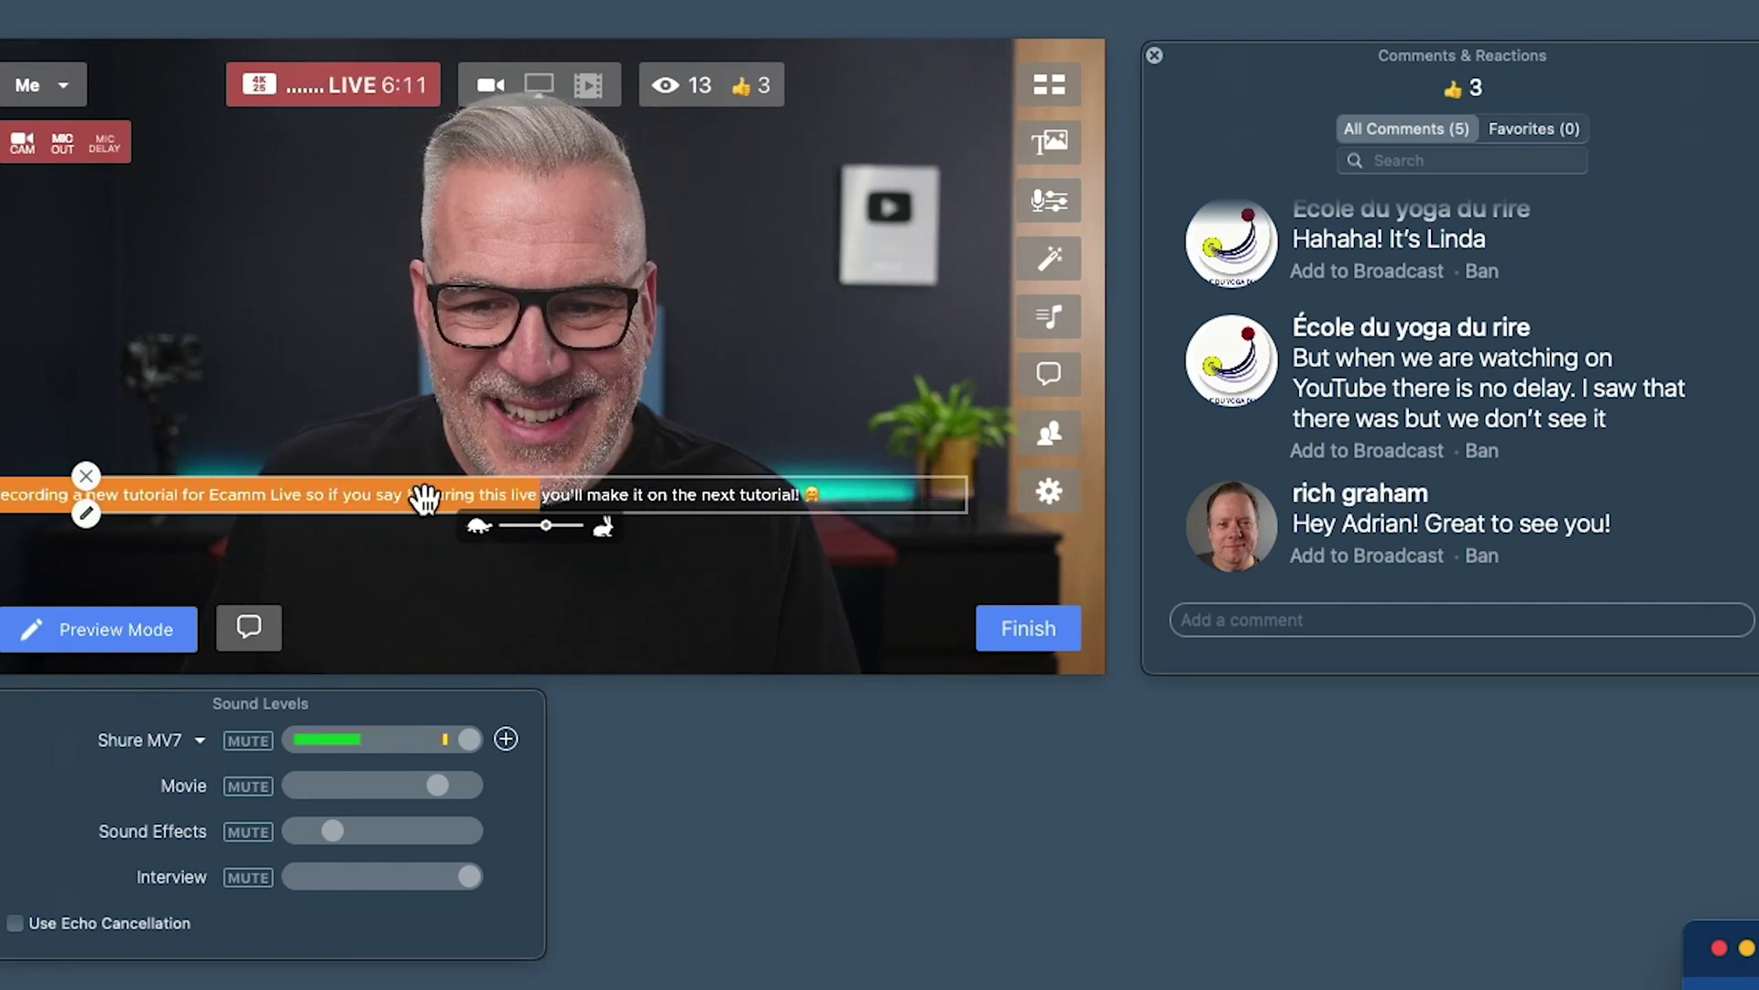
double_click(425, 498)
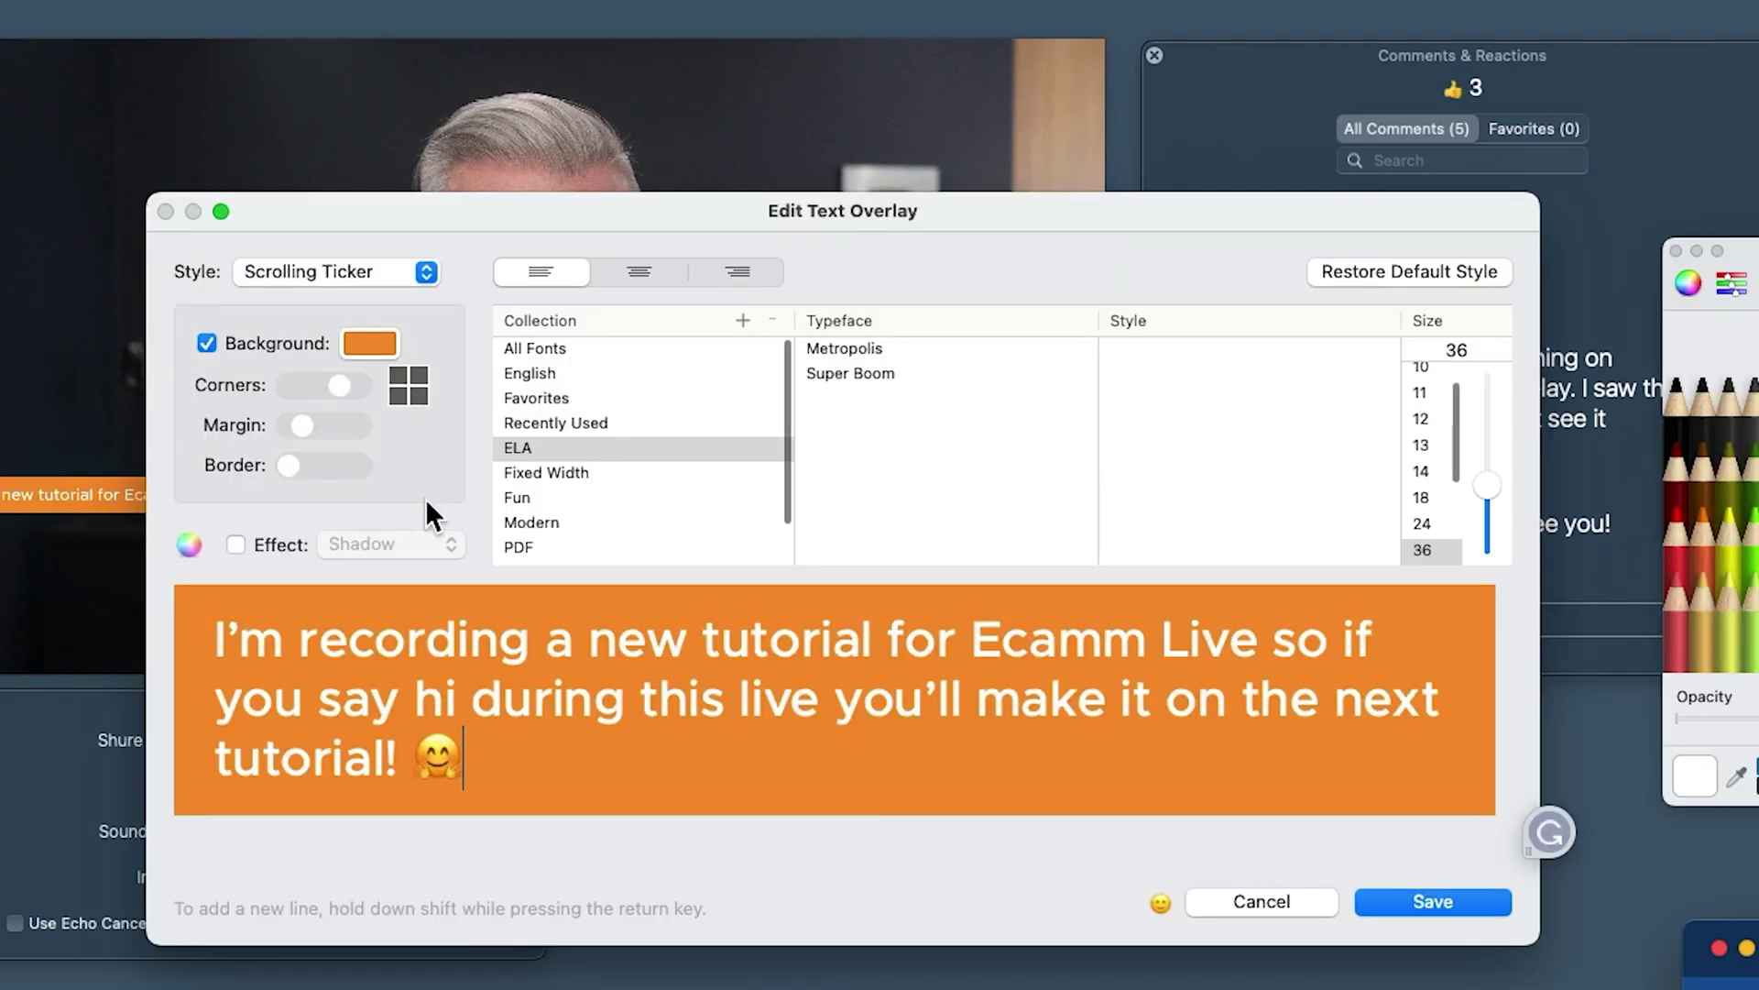
left_click(1382, 899)
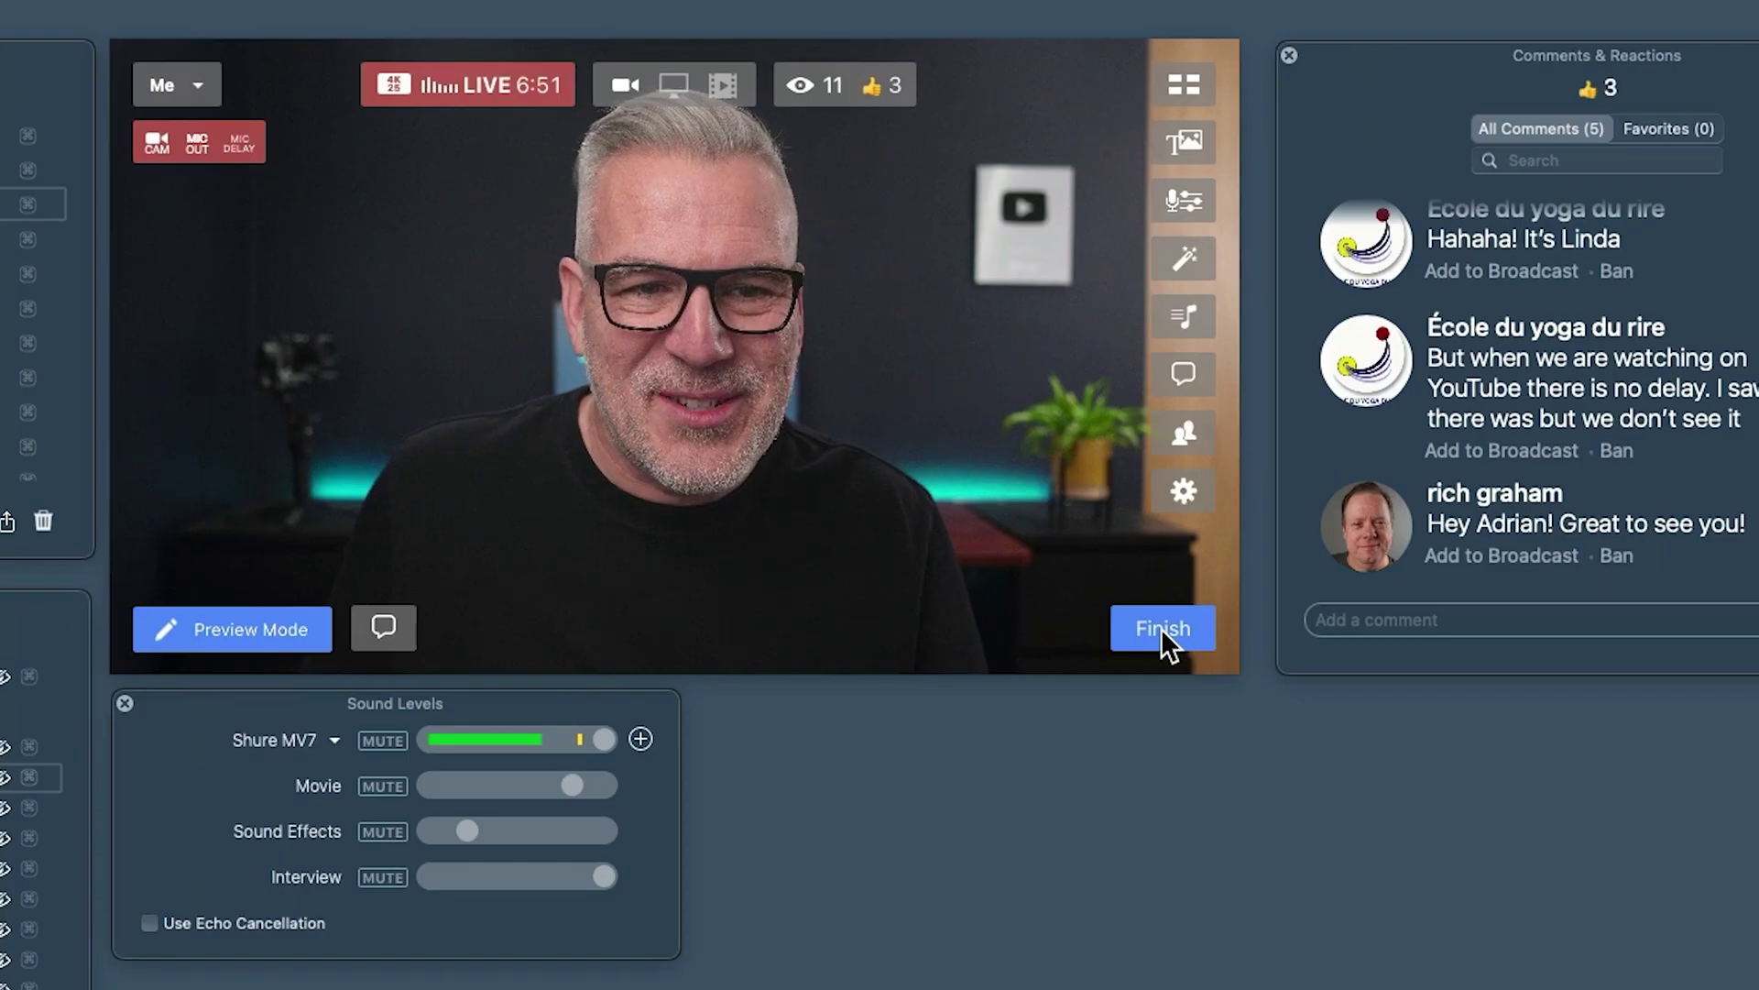
- End the live broadcast, dismissing its closing summary, and minimise the browser window with the YouTube watch page
left_click(1162, 629)
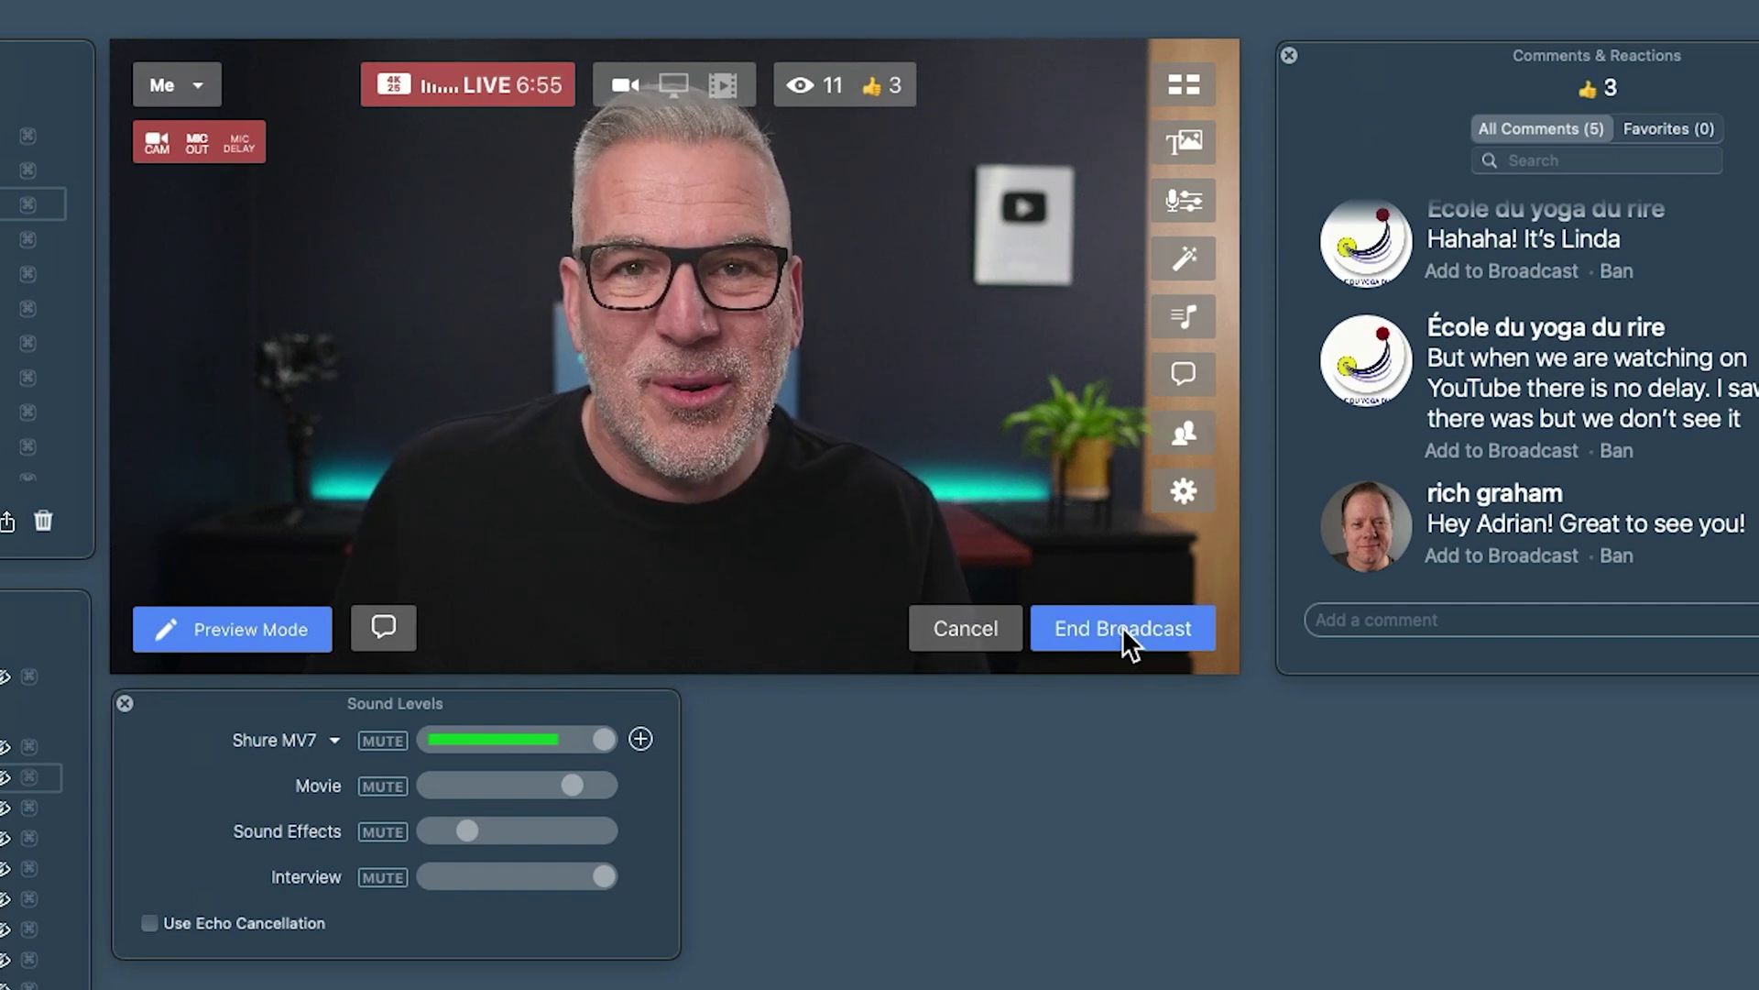
left_click(1125, 632)
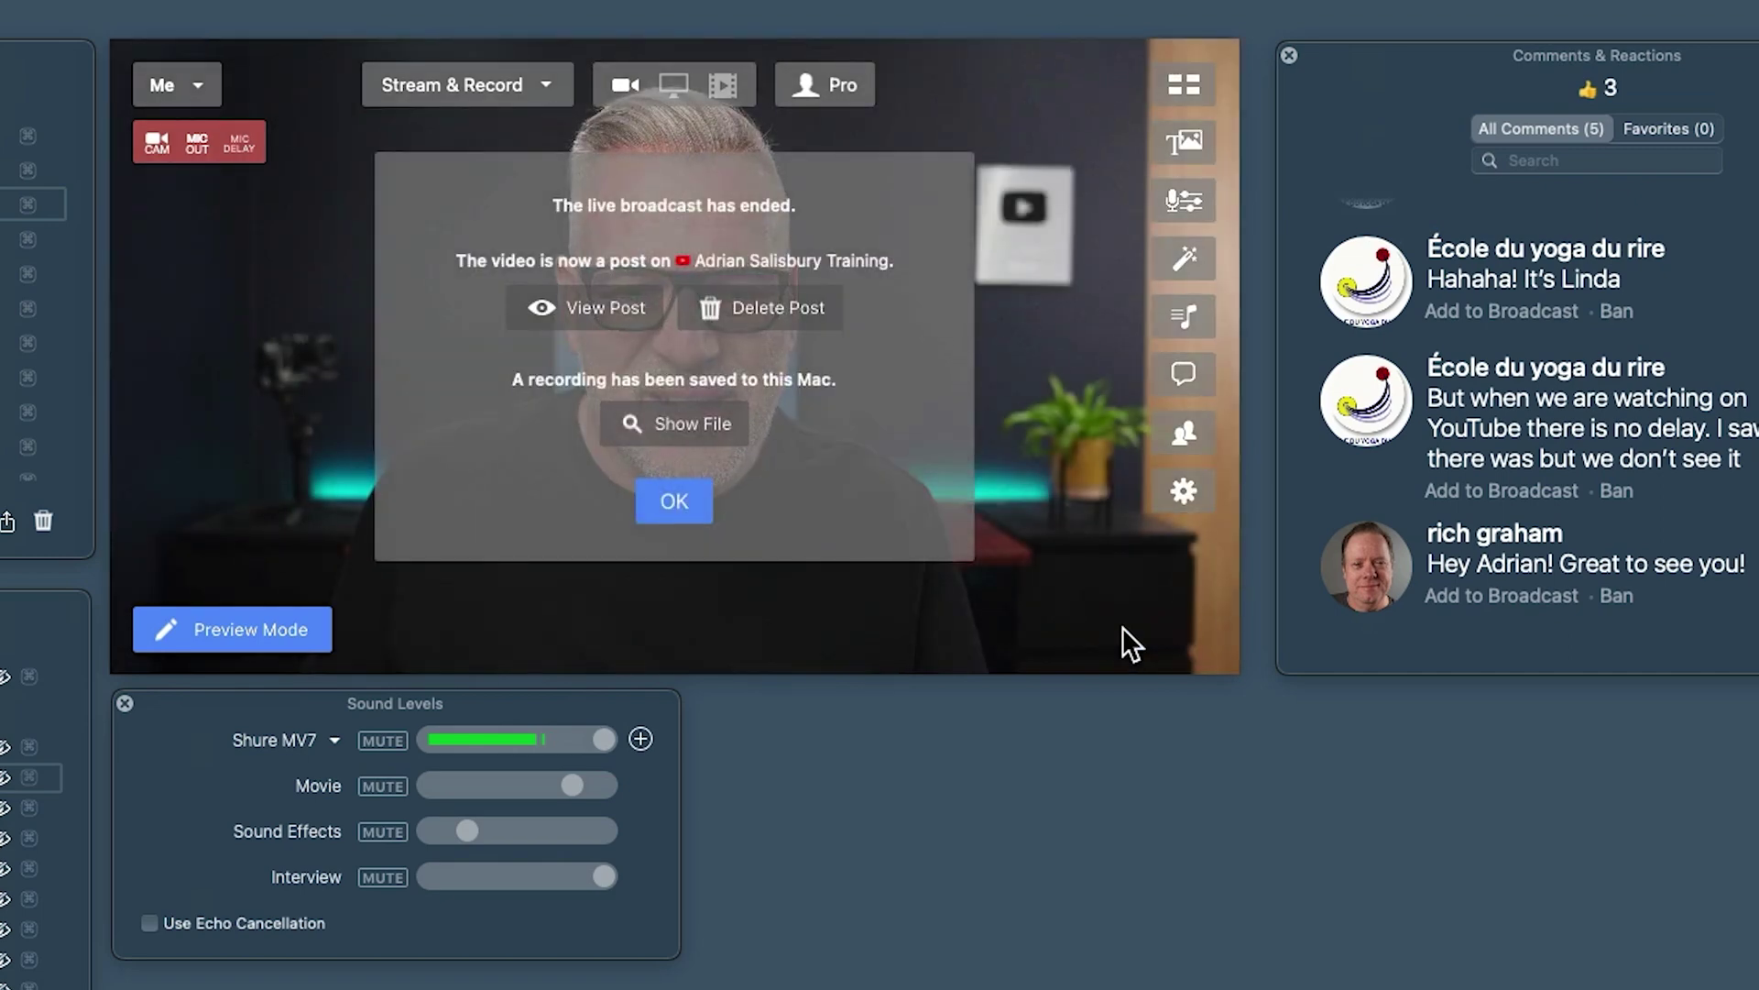
left_click(674, 501)
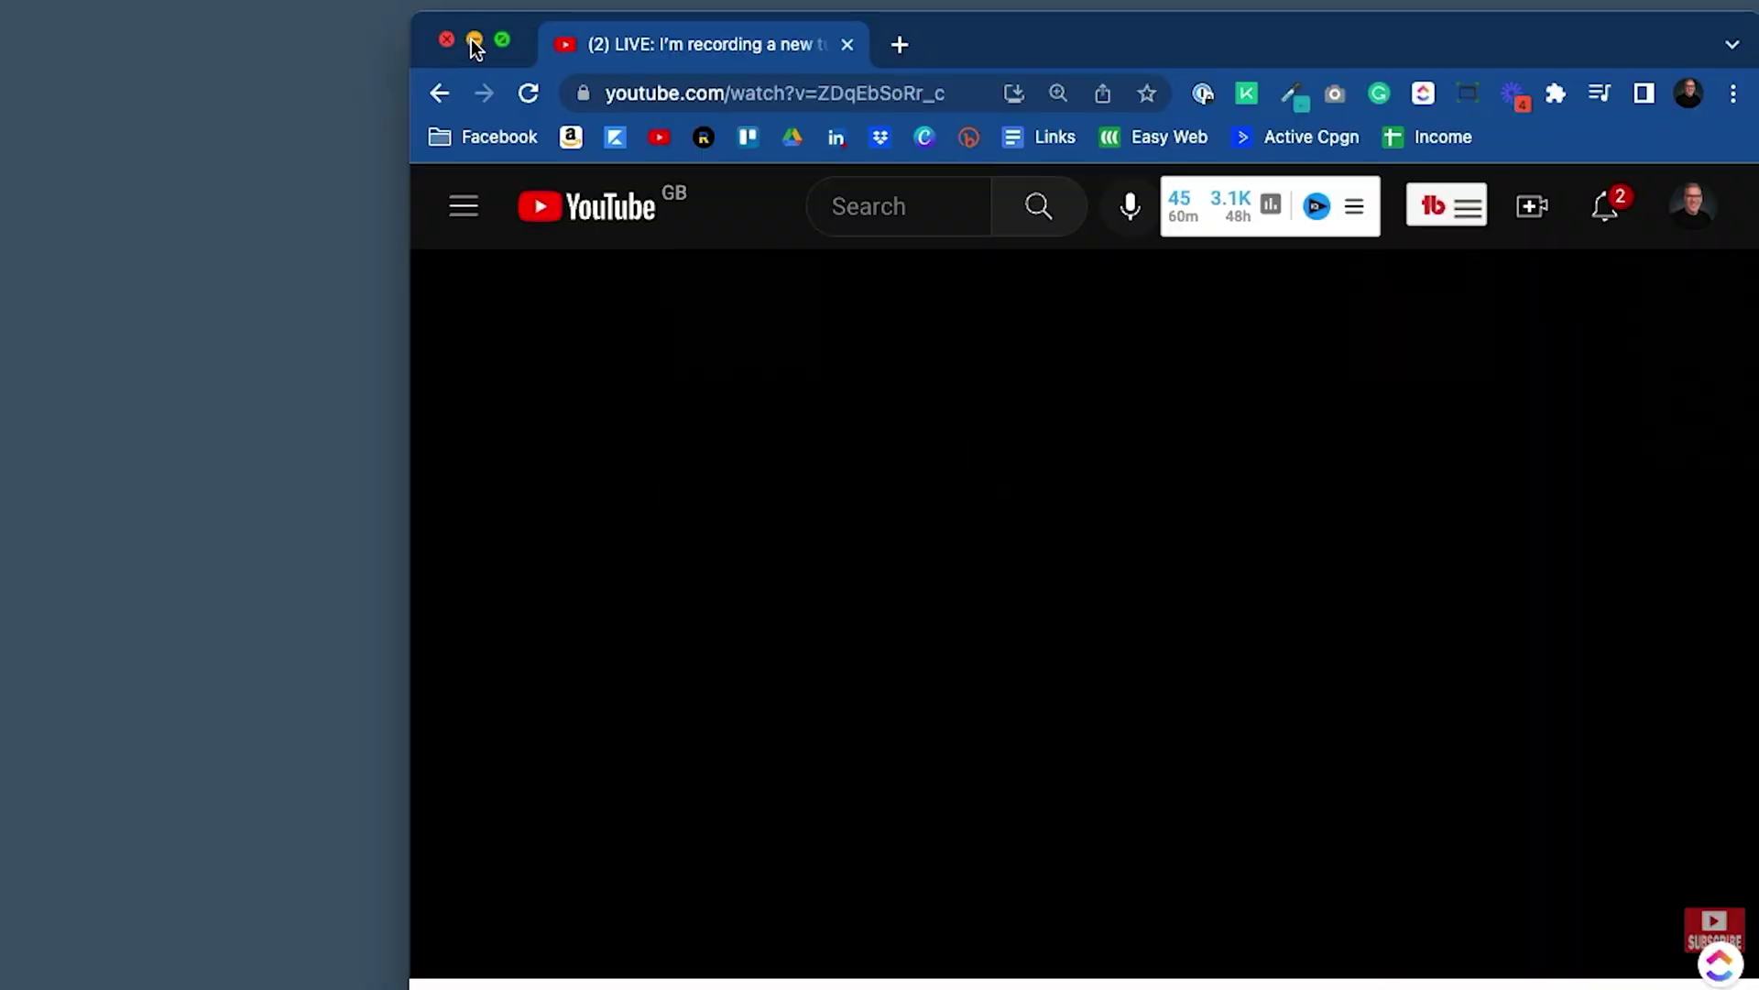
left_click(471, 38)
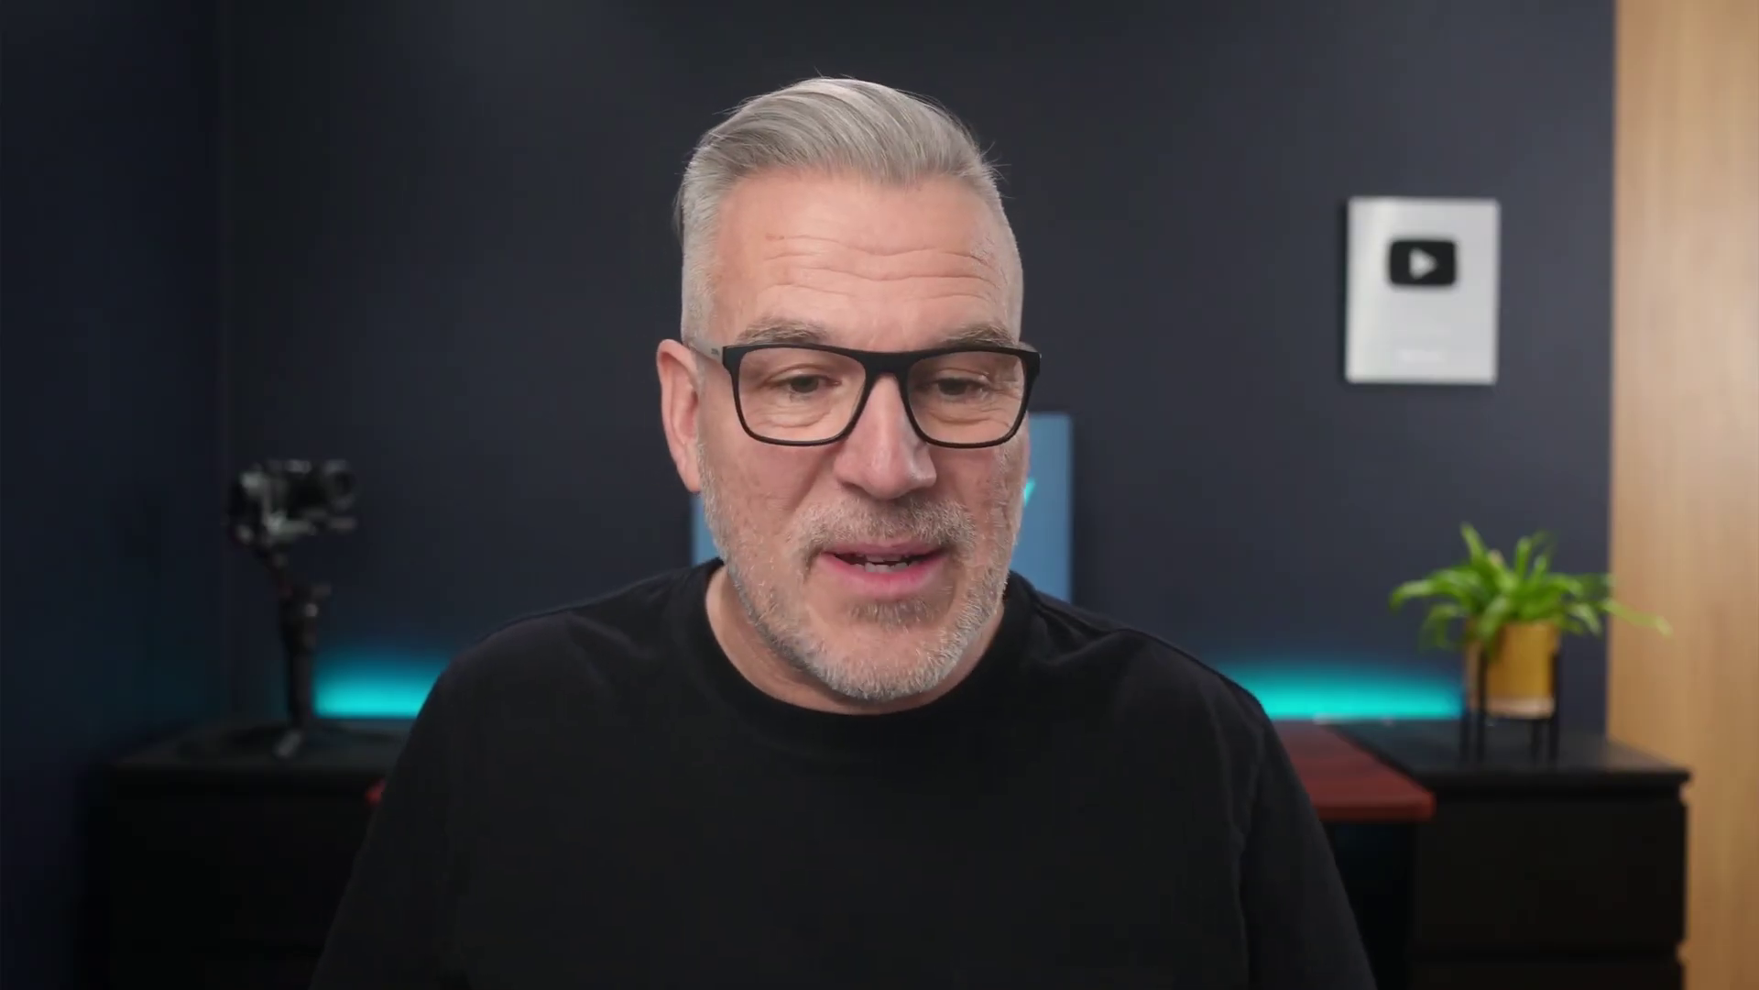